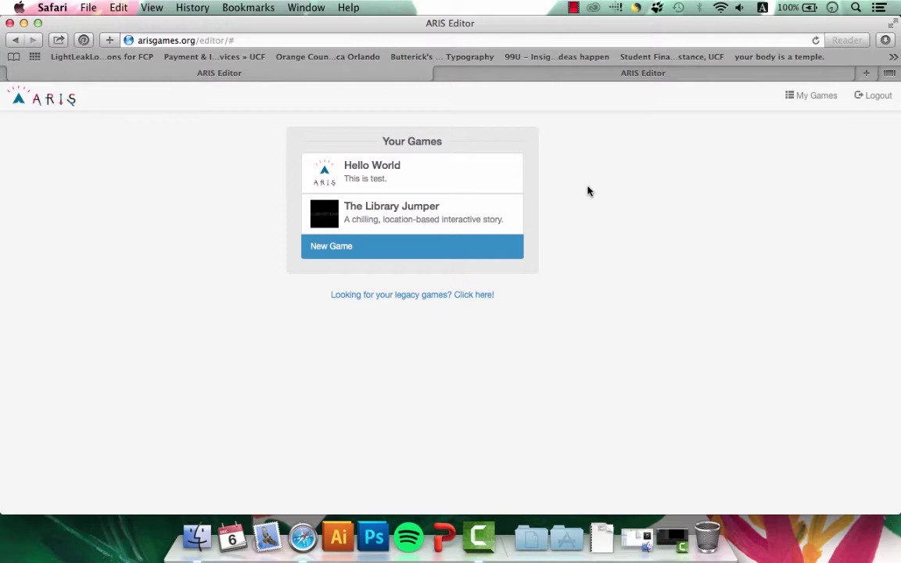
Create and save the game 'Help the Ghost' with the description 'A quick run through'.
{"action": "left_click", "coordinate": [496, 250]}
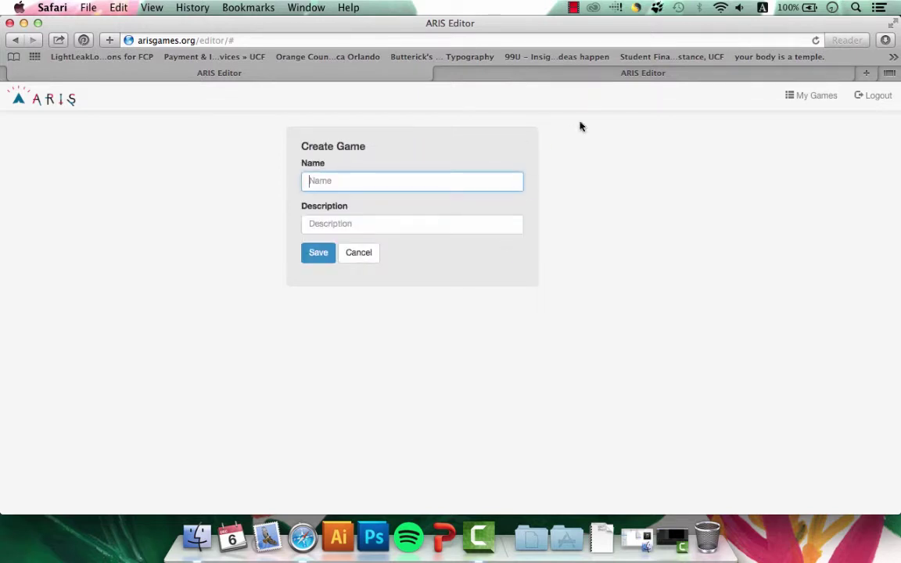
{"action": "type", "text": "Help the Ghost"}
{"action": "key", "text": "Tab"}
{"action": "type", "text": "A quick run through"}
{"action": "left_click", "coordinate": [326, 257]}
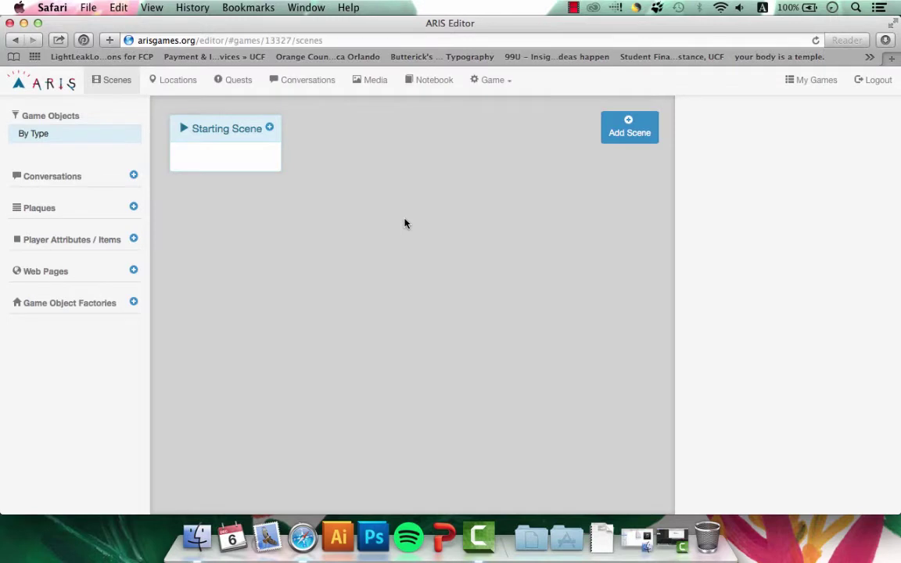
Upload the ghost image to the game's media library.
{"action": "left_click", "coordinate": [379, 81]}
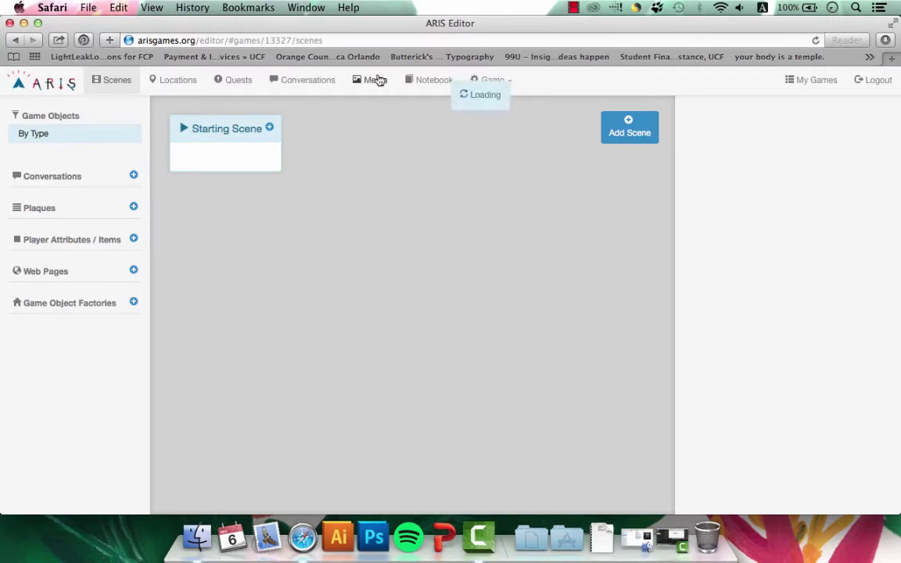
{"action": "left_click", "coordinate": [412, 131]}
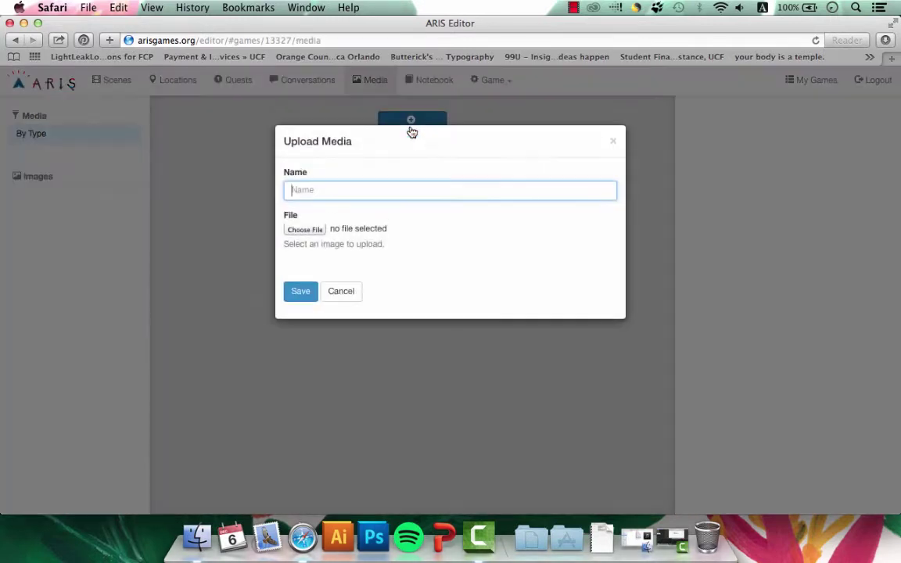
{"action": "left_click", "coordinate": [306, 231]}
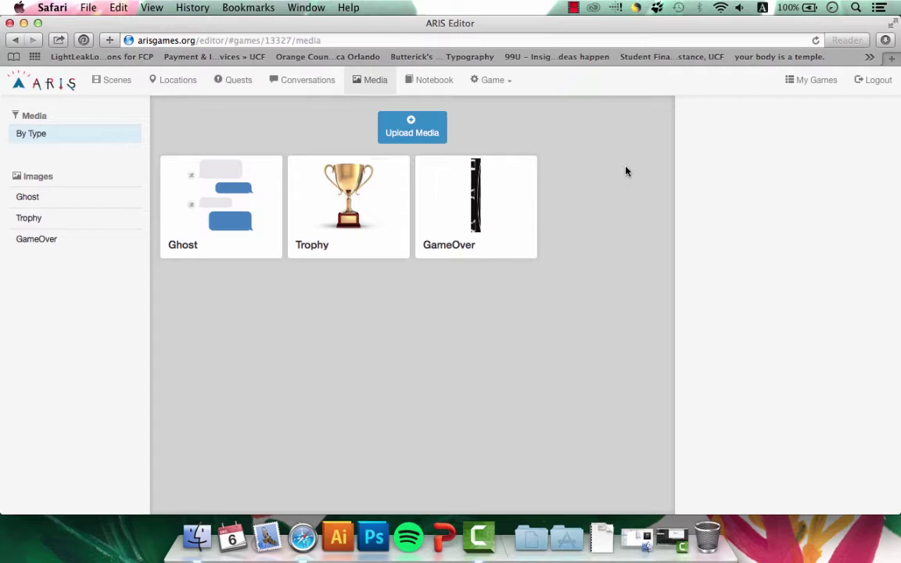
Create the conversation 'Conversation 1 - Will you help me?'.
{"action": "left_click", "coordinate": [326, 89]}
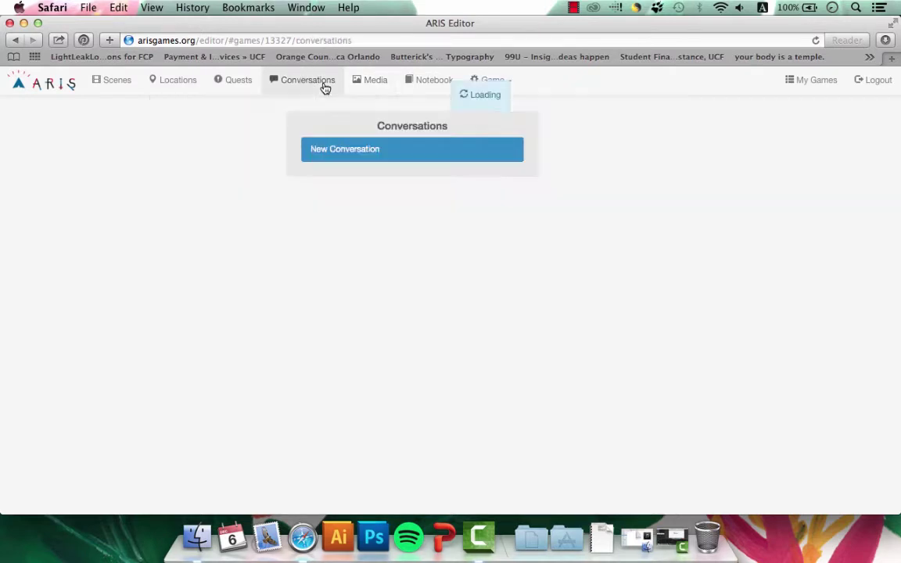
{"action": "left_click", "coordinate": [343, 159]}
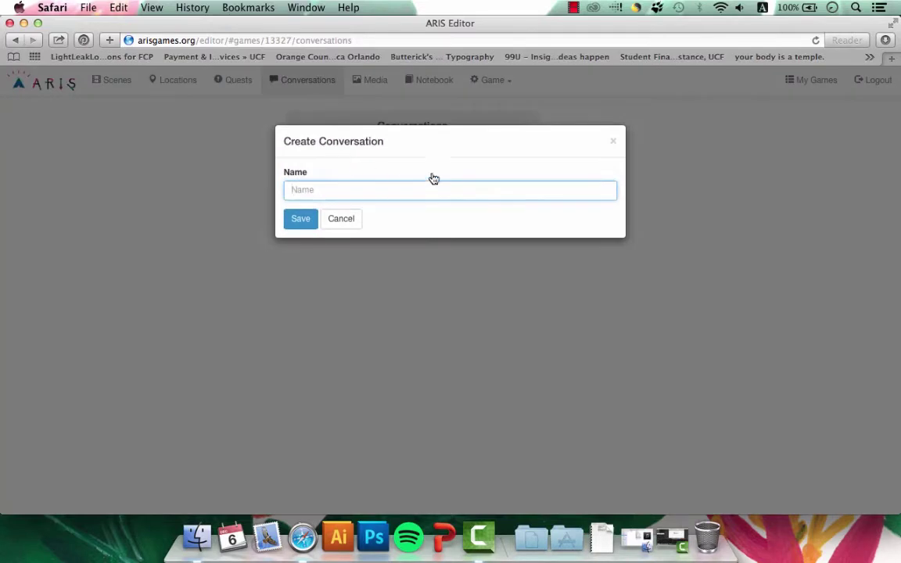
{"action": "type", "text": "Conversation 1 - Will you help me?"}
{"action": "left_click", "coordinate": [299, 224]}
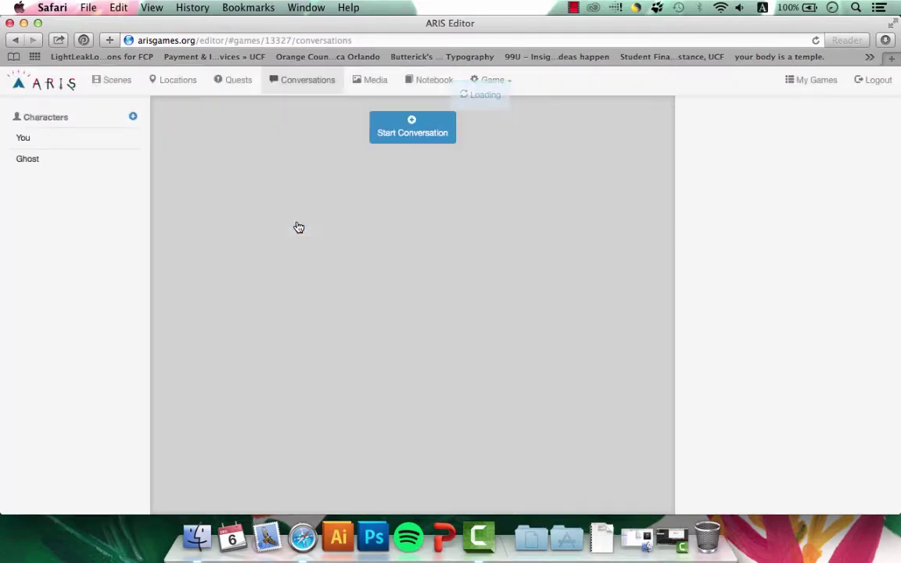
Start the conversation's dialogue and give the Ghost character the ghost icon.
{"action": "left_click", "coordinate": [423, 138]}
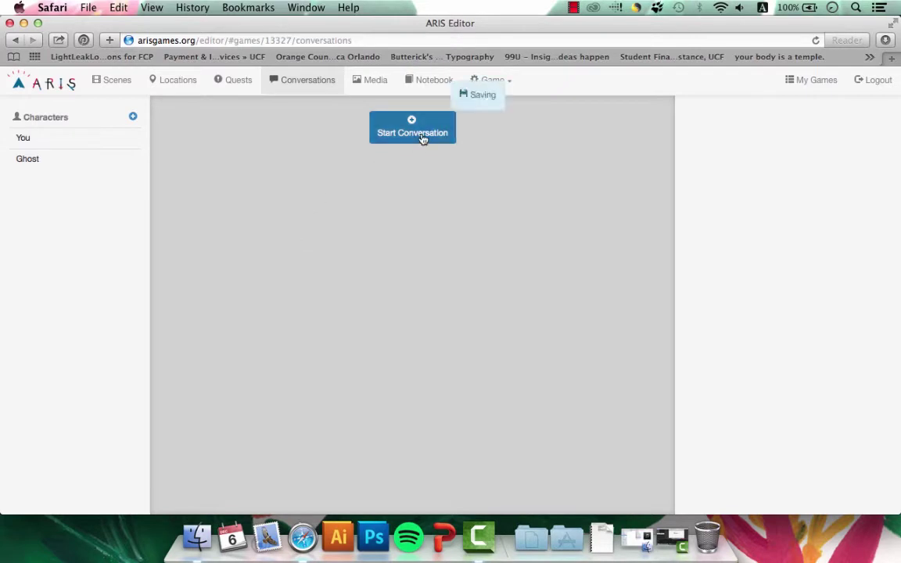
{"action": "left_click", "coordinate": [399, 182]}
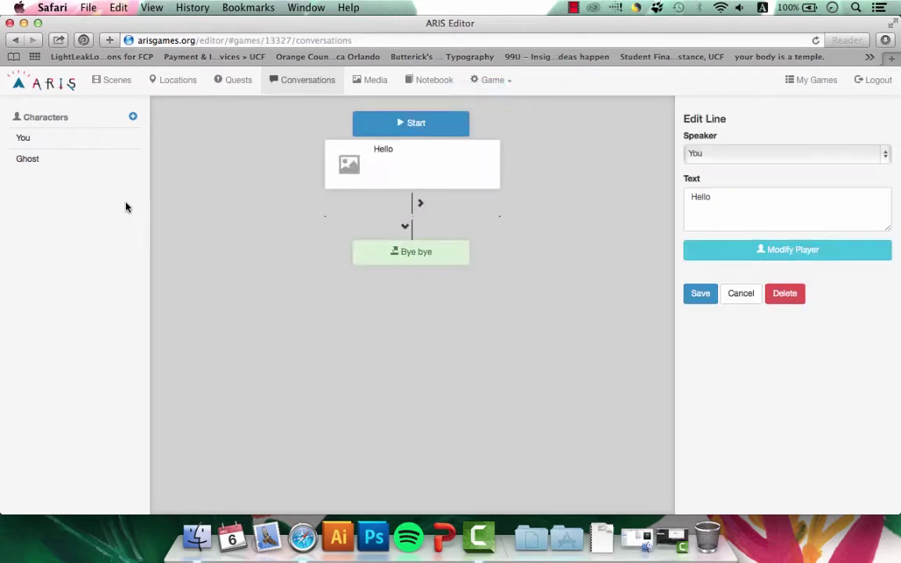
{"action": "left_click", "coordinate": [54, 159]}
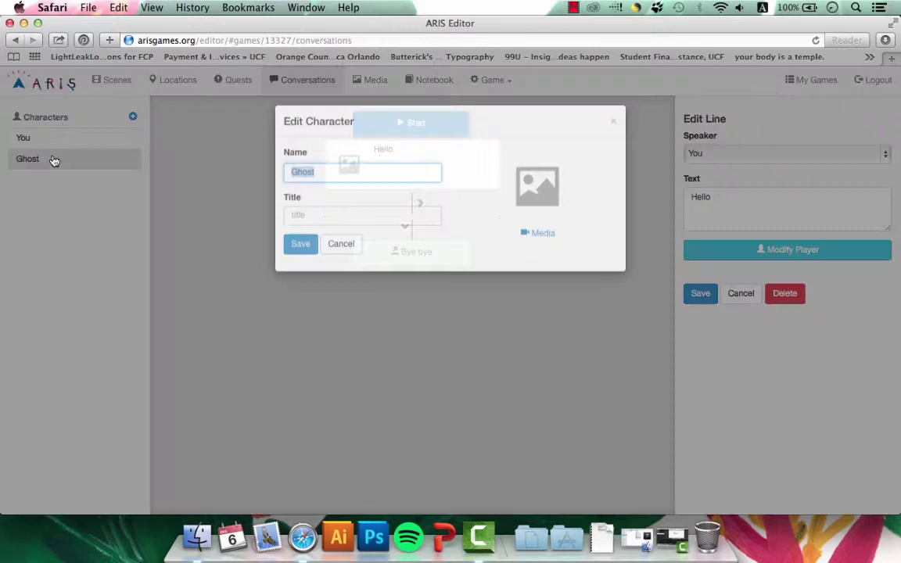
{"action": "left_click", "coordinate": [546, 224]}
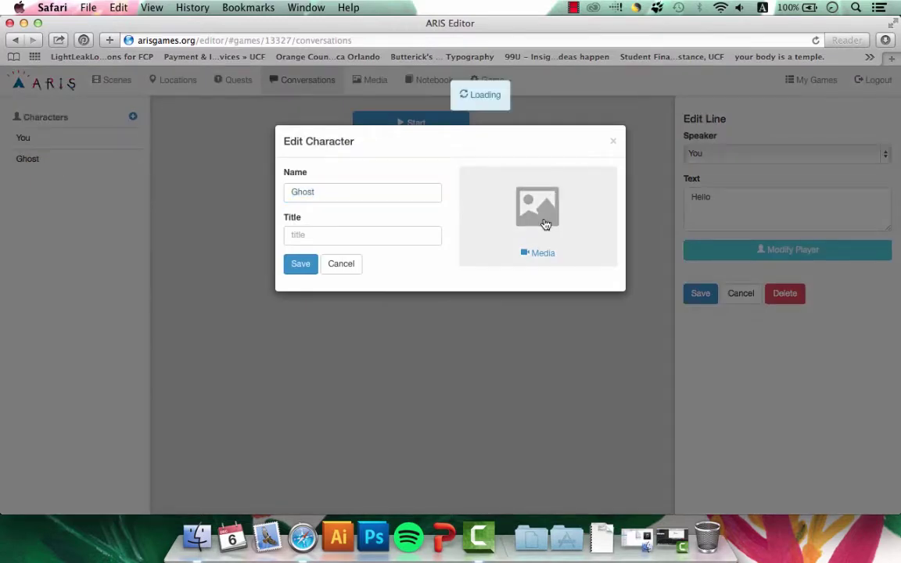
{"action": "left_click", "coordinate": [418, 217]}
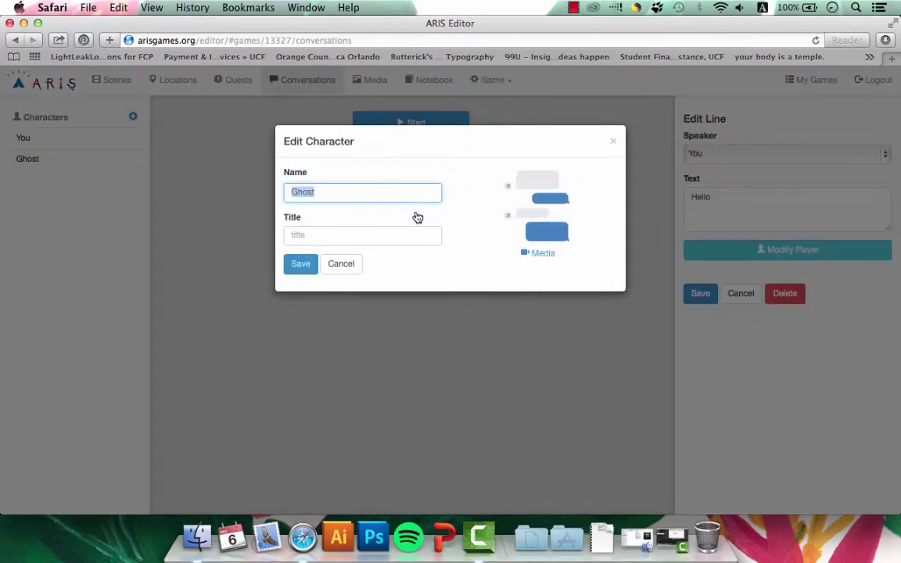
{"action": "left_click", "coordinate": [303, 264]}
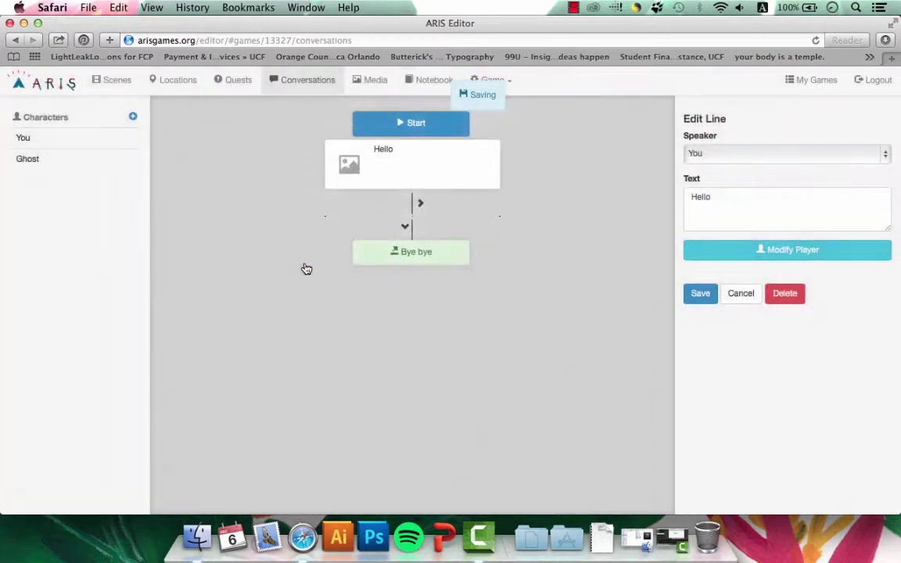
Make the Ghost speak the opening line 'Hi, will you help me?'.
{"action": "left_click", "coordinate": [744, 155]}
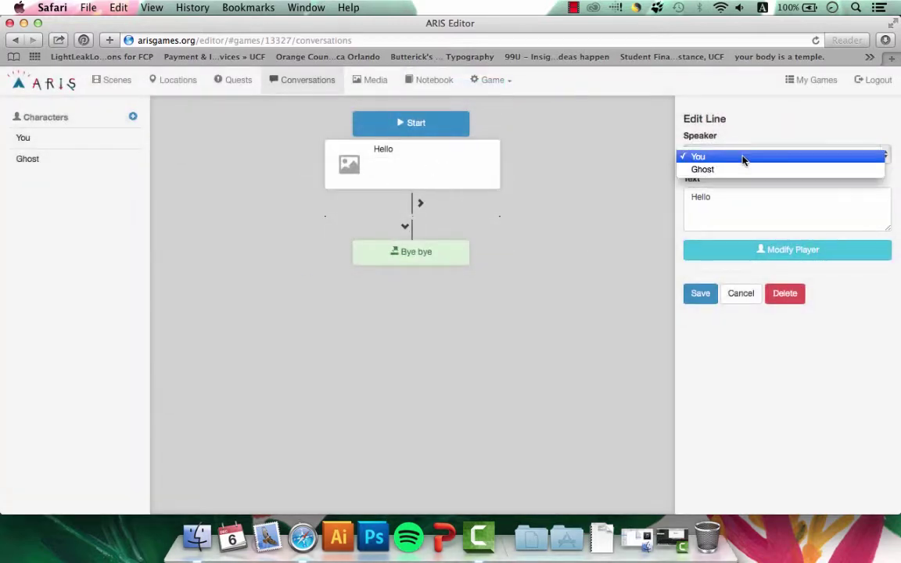
{"action": "left_click", "coordinate": [728, 171]}
{"action": "triple_click", "coordinate": [733, 210]}
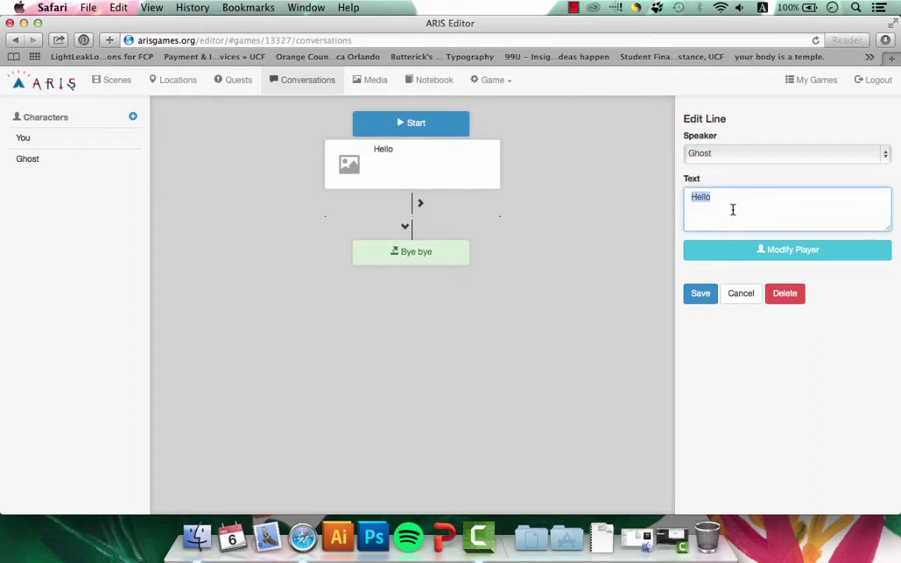
{"action": "type", "text": "Hi, will you help me?"}
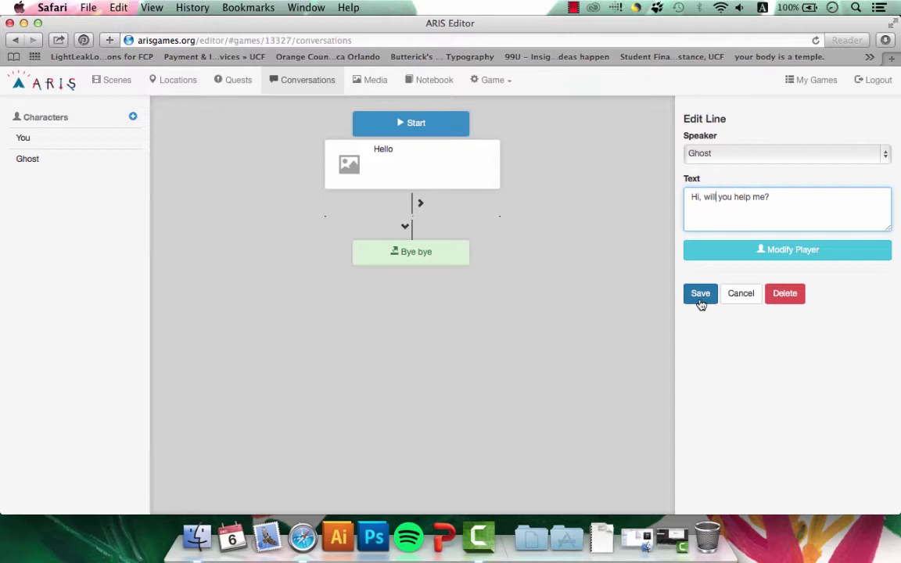
{"action": "left_click", "coordinate": [701, 298]}
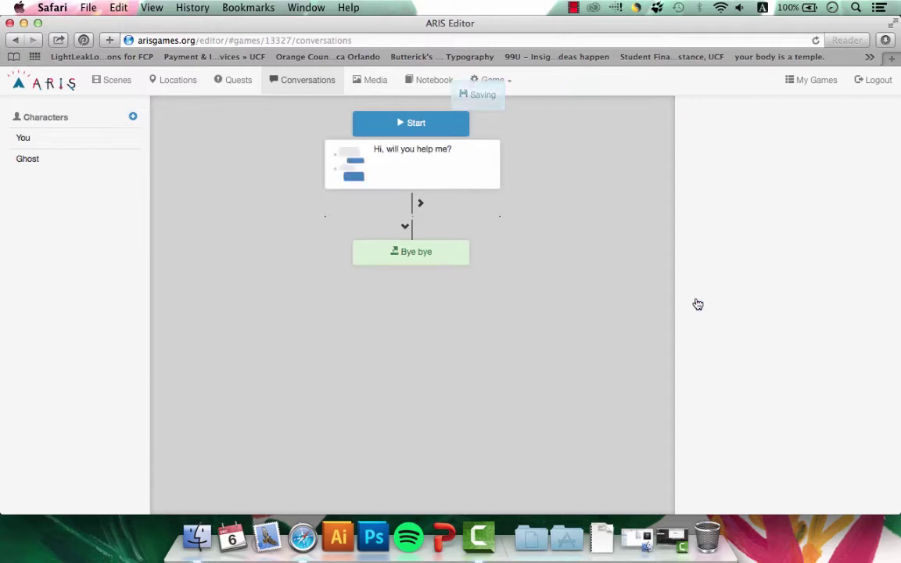
Turn the Bye bye reply into a 'Yes' choice that leads to a new line.
{"action": "left_click", "coordinate": [431, 249]}
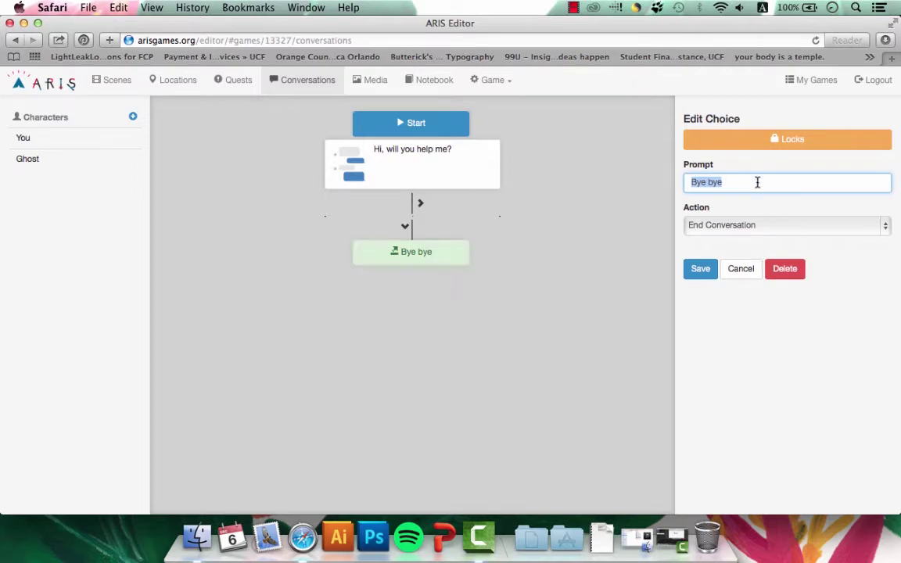
{"action": "type", "text": "Yes"}
{"action": "left_click", "coordinate": [743, 227]}
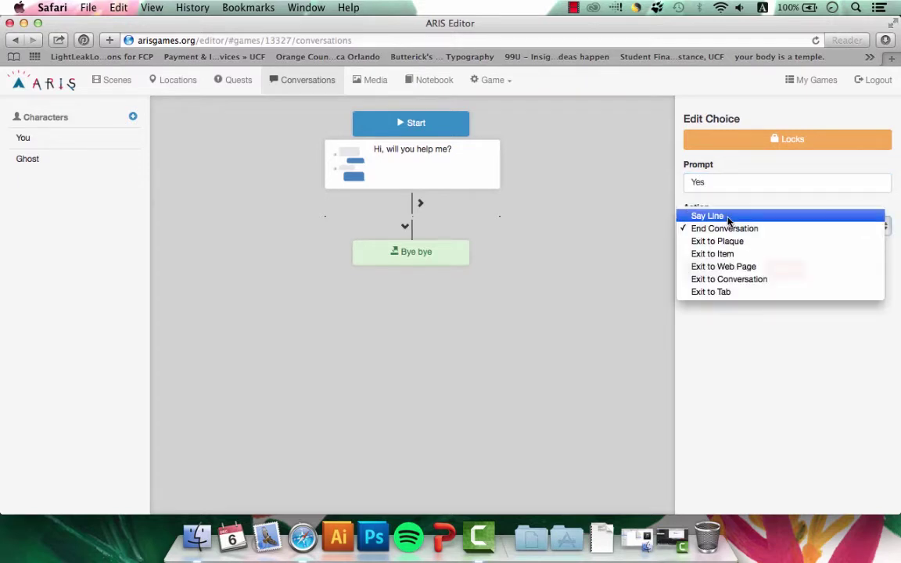
{"action": "left_click", "coordinate": [729, 216]}
{"action": "left_click", "coordinate": [704, 304]}
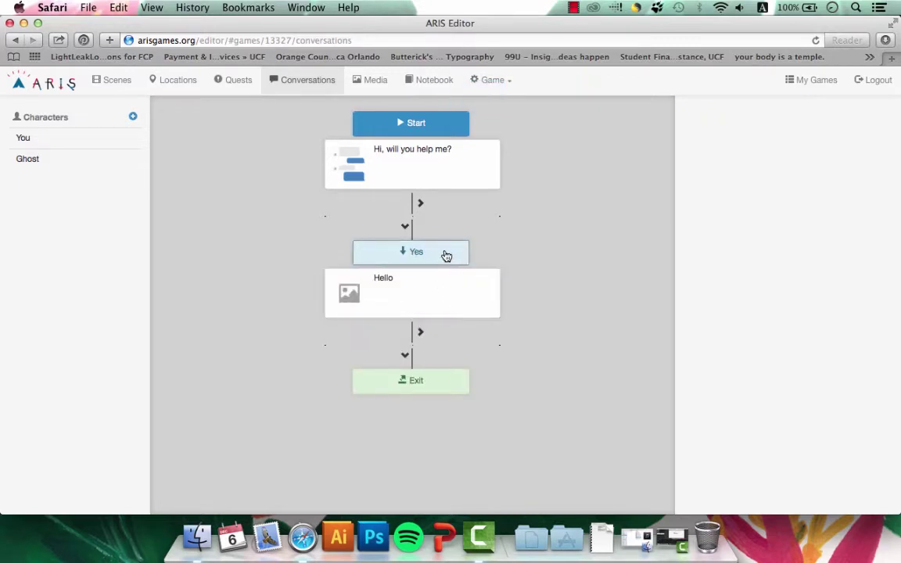
Add a second reply branch with the choice 'No'.
{"action": "left_click", "coordinate": [423, 207]}
{"action": "left_click", "coordinate": [525, 267]}
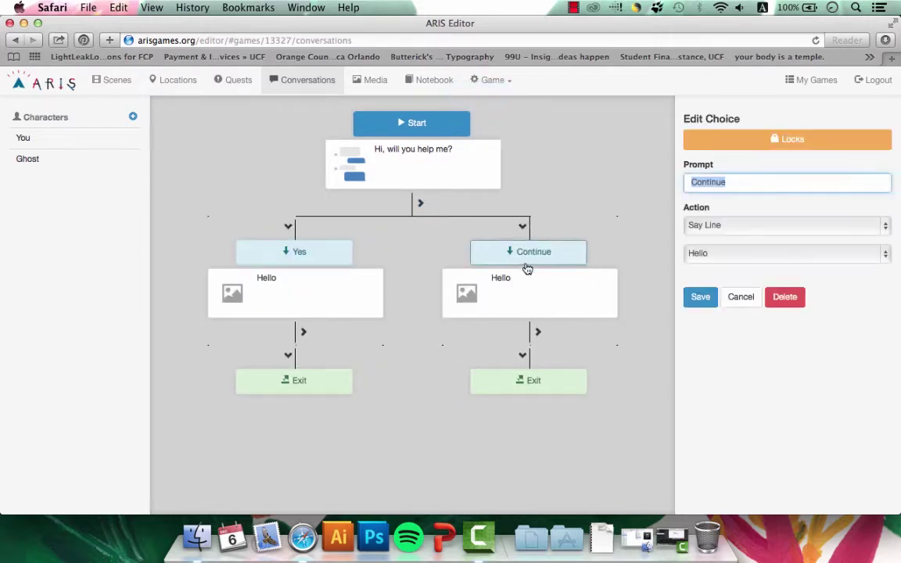
{"action": "type", "text": "No"}
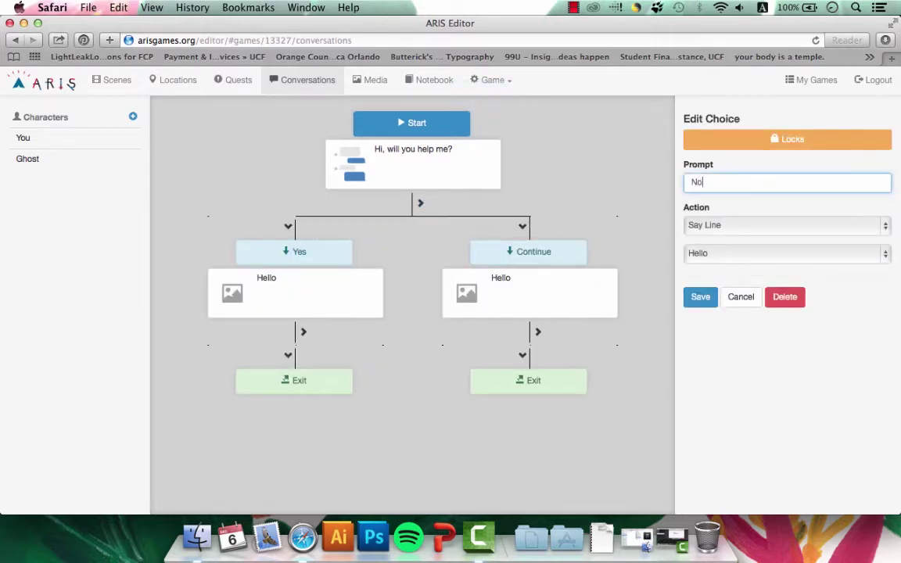
{"action": "left_click", "coordinate": [701, 297]}
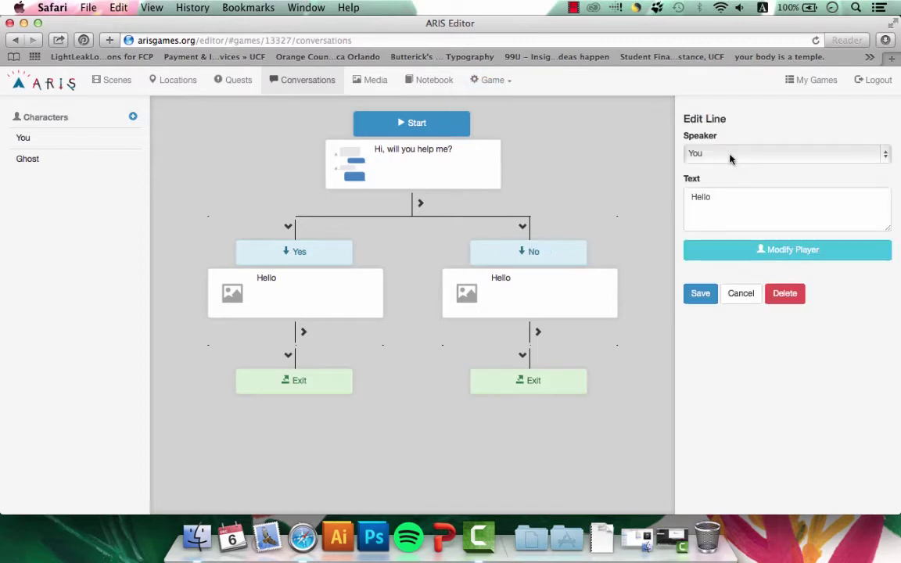
Have the Ghost say 'Thank you!' after Yes.
{"action": "left_click", "coordinate": [729, 216]}
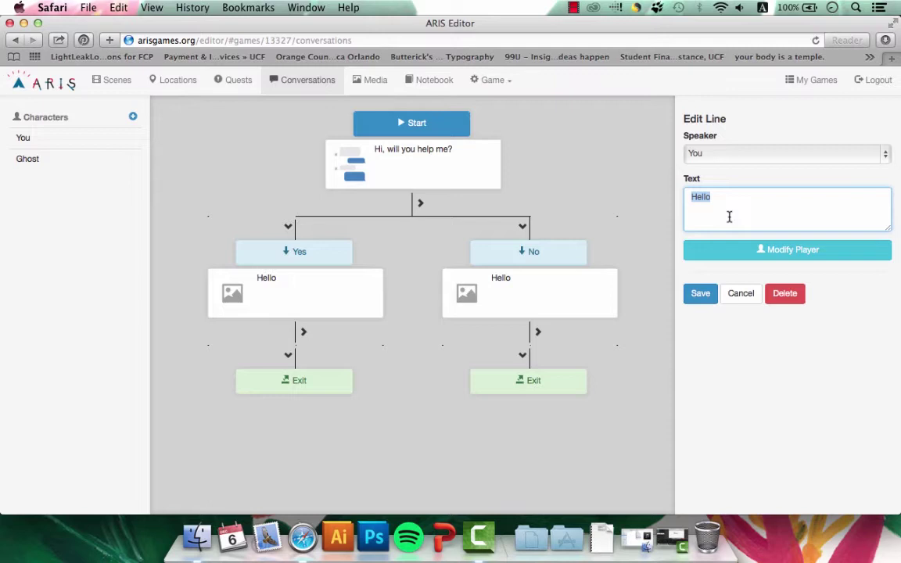
{"action": "type", "text": "Thank you!"}
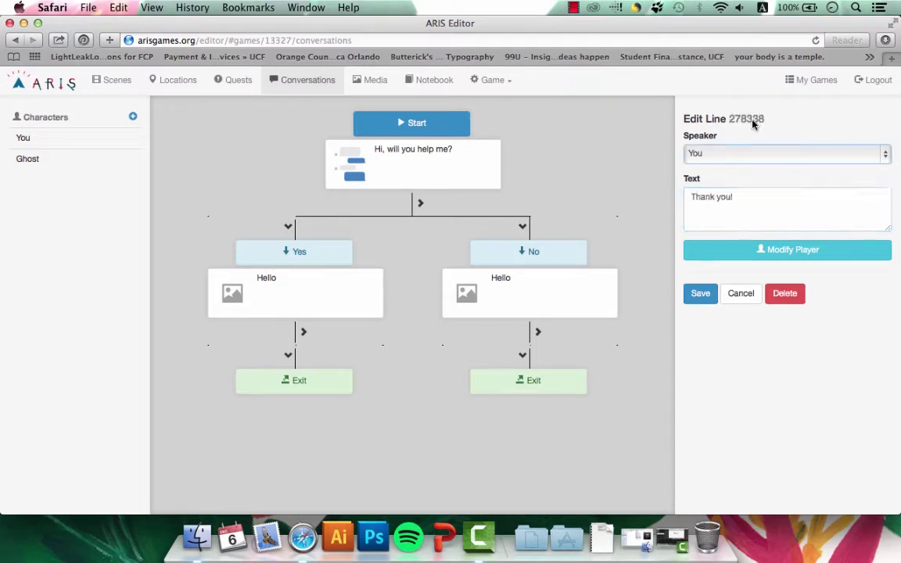
{"action": "left_click", "coordinate": [743, 161]}
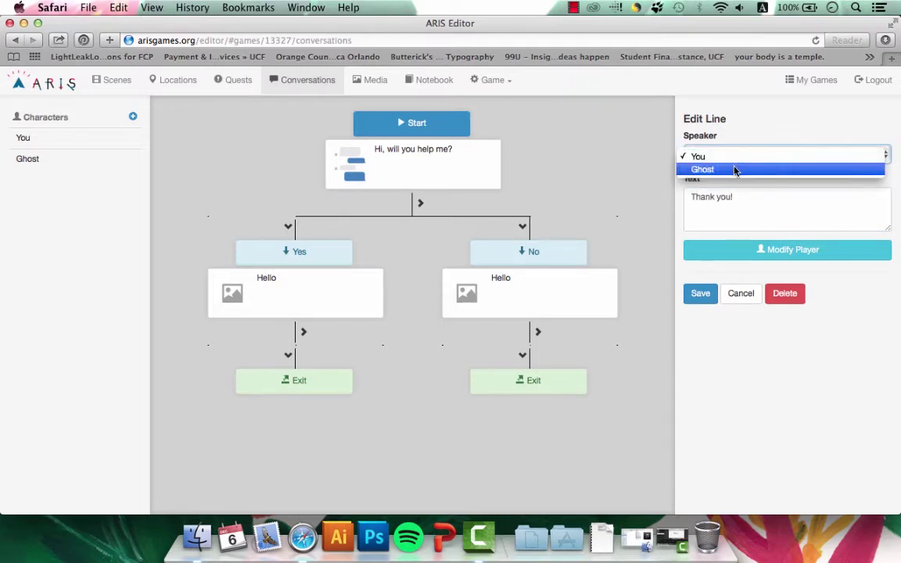
{"action": "left_click", "coordinate": [736, 170]}
{"action": "left_click", "coordinate": [702, 293]}
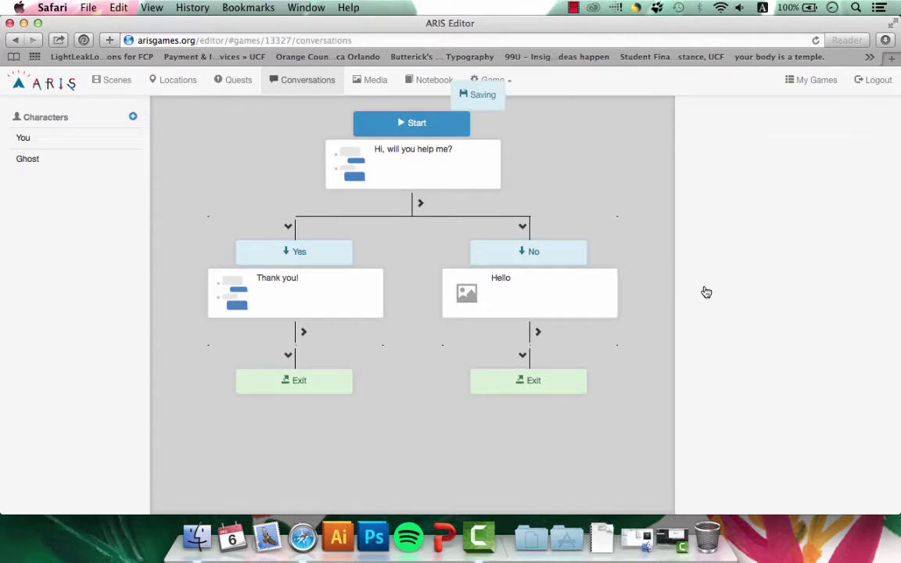
Have the Ghost say 'Okay, bye.' after No.
{"action": "left_click", "coordinate": [566, 302]}
{"action": "triple_click", "coordinate": [753, 201]}
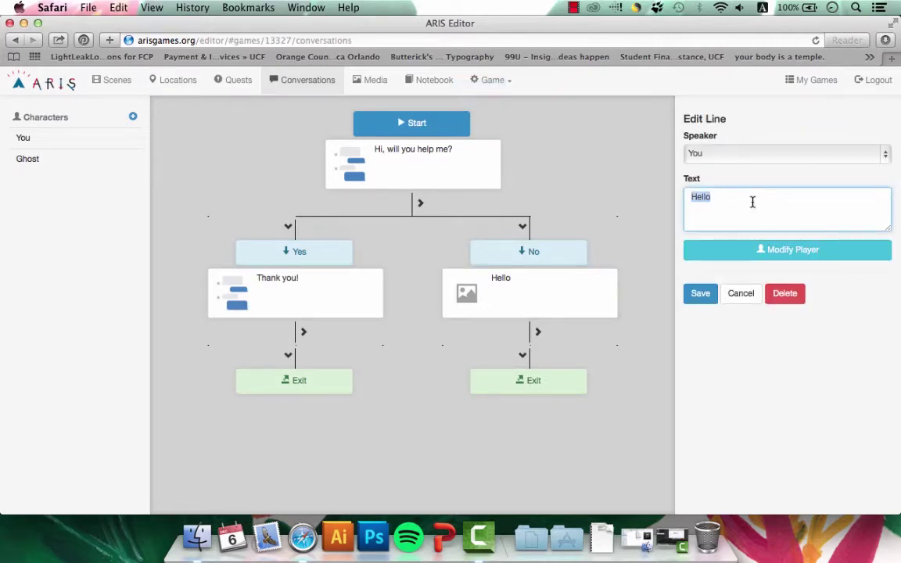
{"action": "type", "text": "Okay., bye."}
{"action": "left_click", "coordinate": [762, 160]}
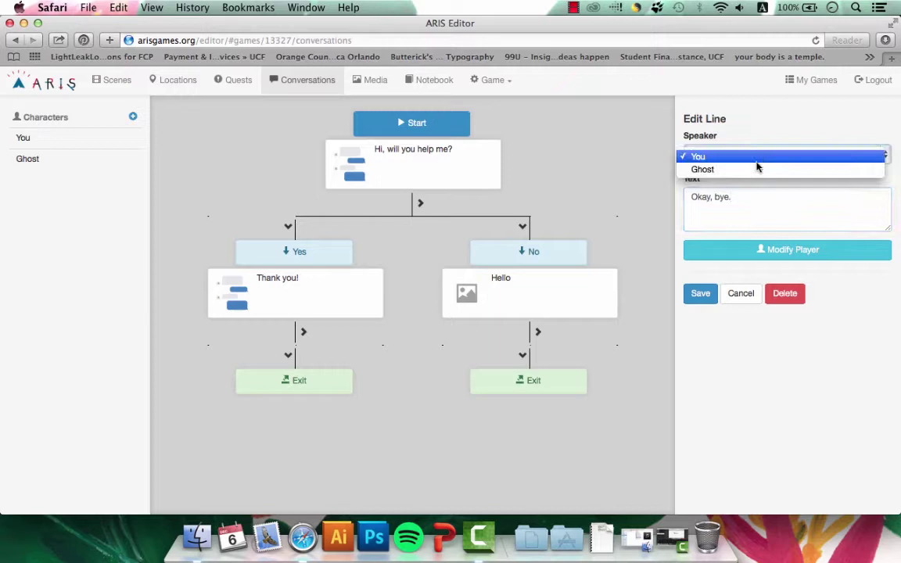
{"action": "left_click", "coordinate": [748, 170]}
{"action": "left_click", "coordinate": [699, 293]}
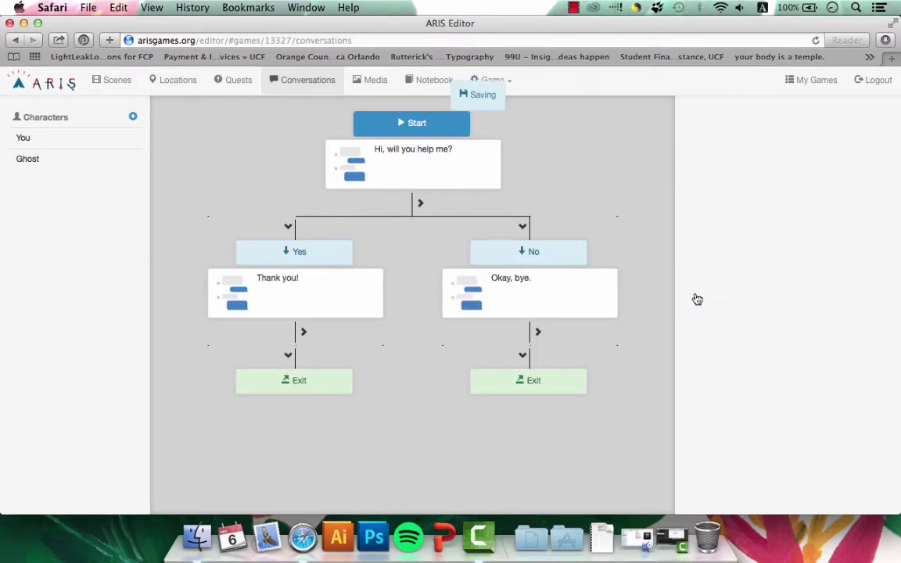
Set the No branch's exit prompt to italic '<i>Game Over</i>'.
{"action": "left_click", "coordinate": [545, 384]}
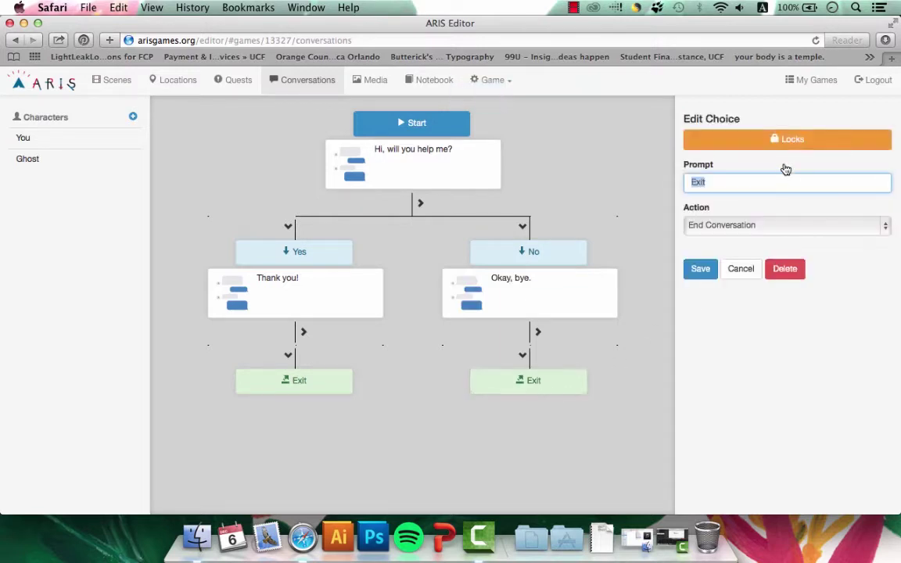
{"action": "type", "text": "End"}
{"action": "key", "text": "super+a"}
{"action": "type", "text": "Game Over"}
{"action": "key", "text": "super+Left"}
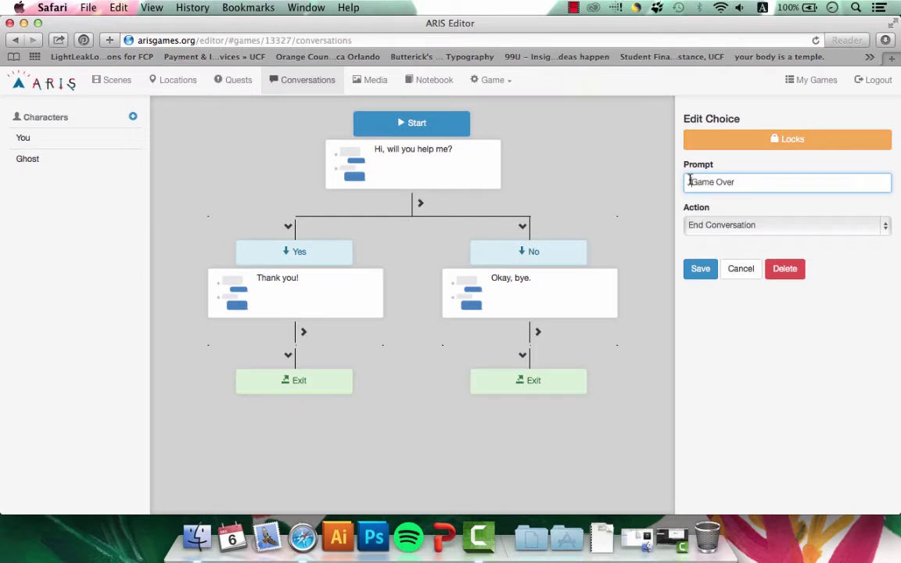
{"action": "type", "text": "<i>"}
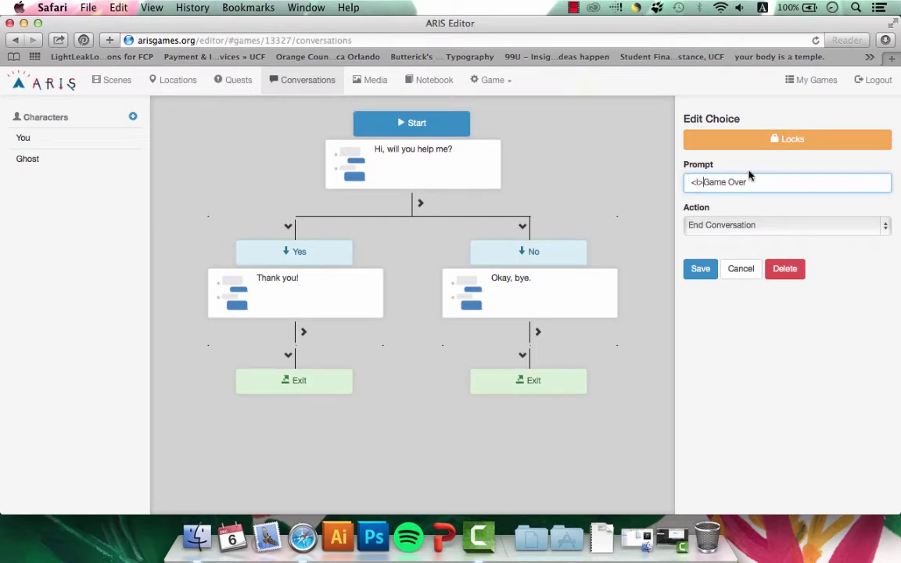
{"action": "left_click", "coordinate": [752, 185]}
{"action": "type", "text": "</i>"}
{"action": "left_click", "coordinate": [701, 269]}
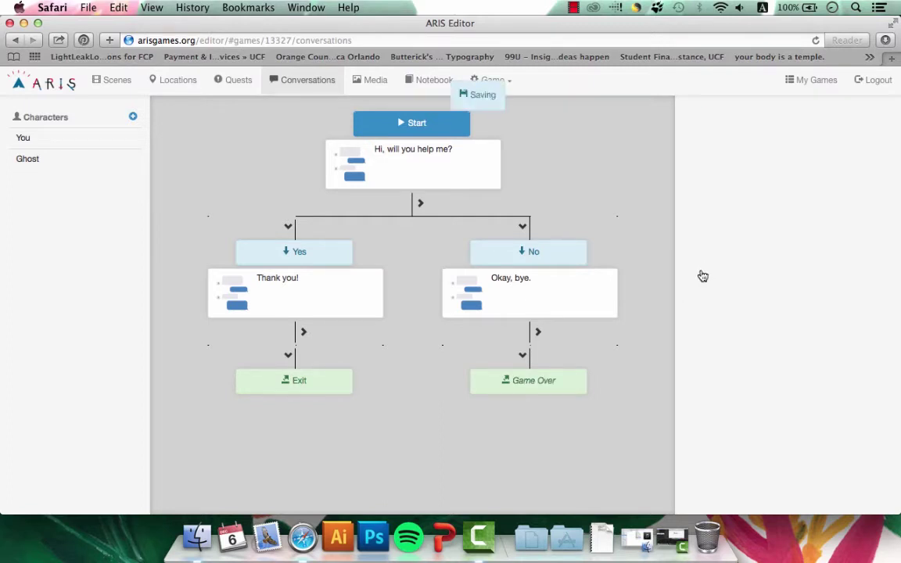
{"action": "left_click", "coordinate": [561, 384]}
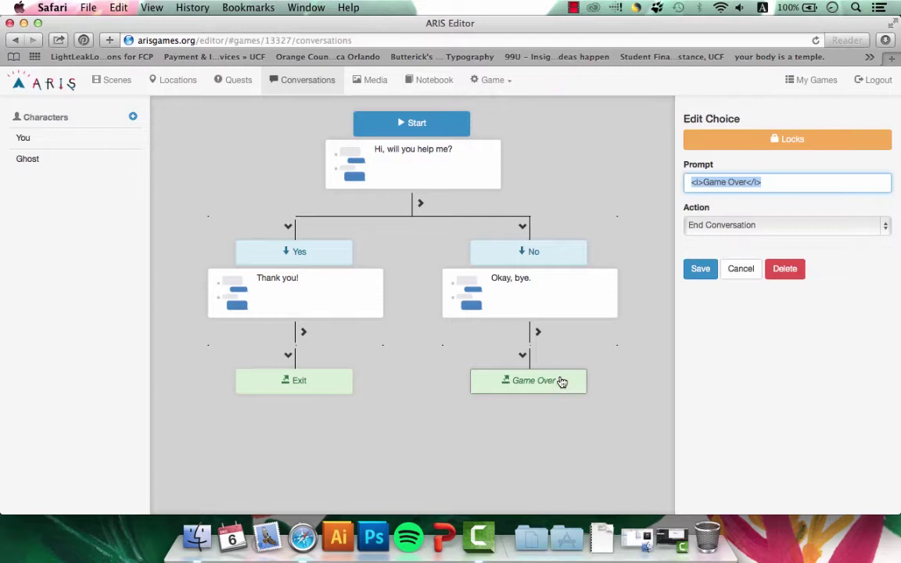
{"action": "left_click", "coordinate": [606, 360]}
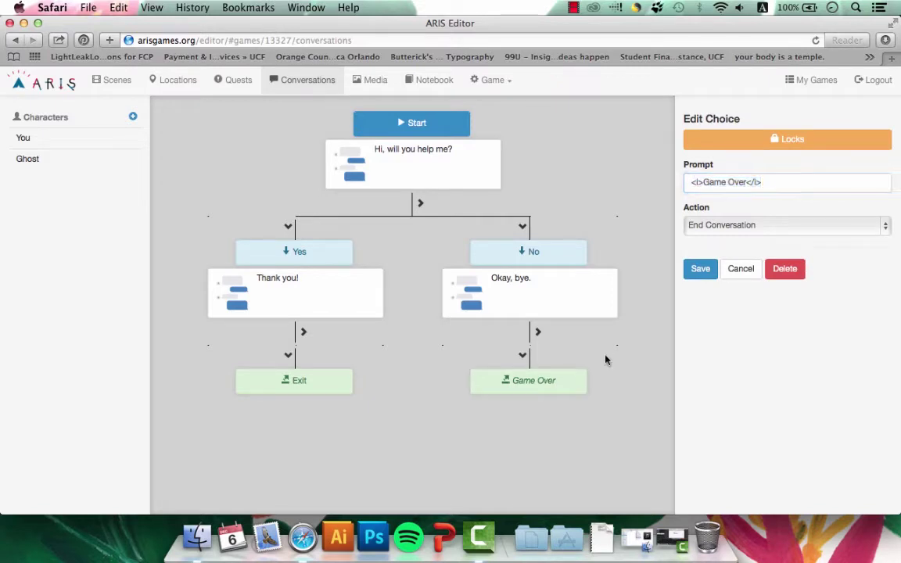
Add a Game Over character and make the Game Over choice lead to a new line.
{"action": "left_click", "coordinate": [133, 119]}
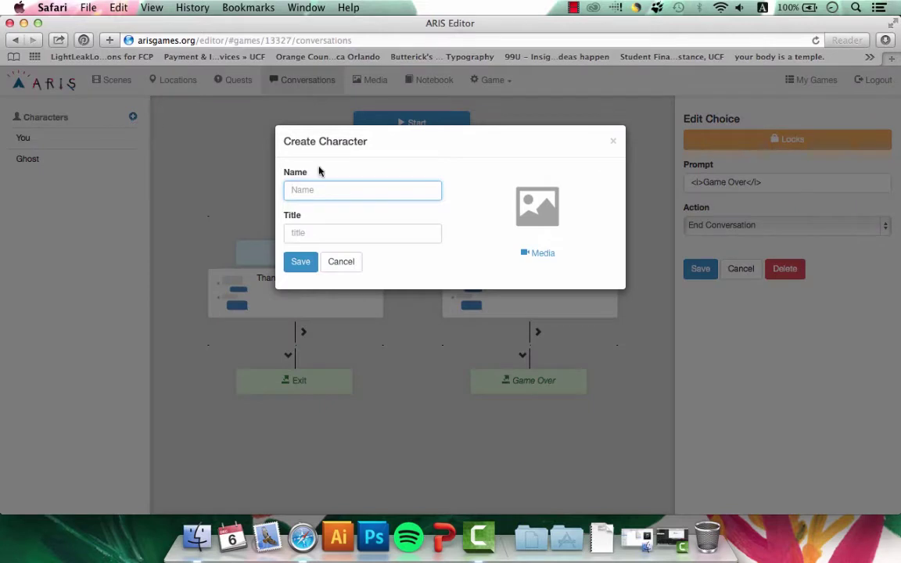
{"action": "left_click", "coordinate": [302, 263]}
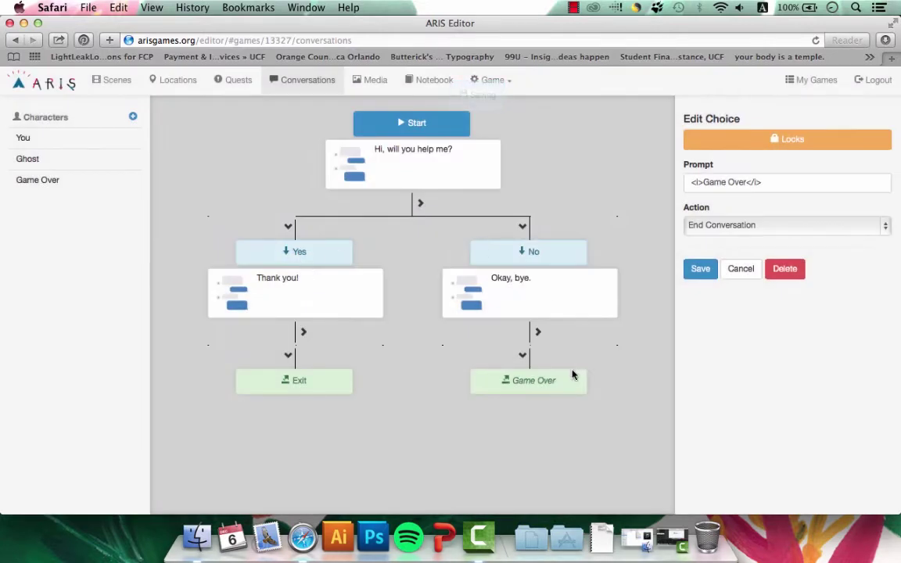
{"action": "left_click", "coordinate": [548, 386]}
{"action": "left_click", "coordinate": [754, 226]}
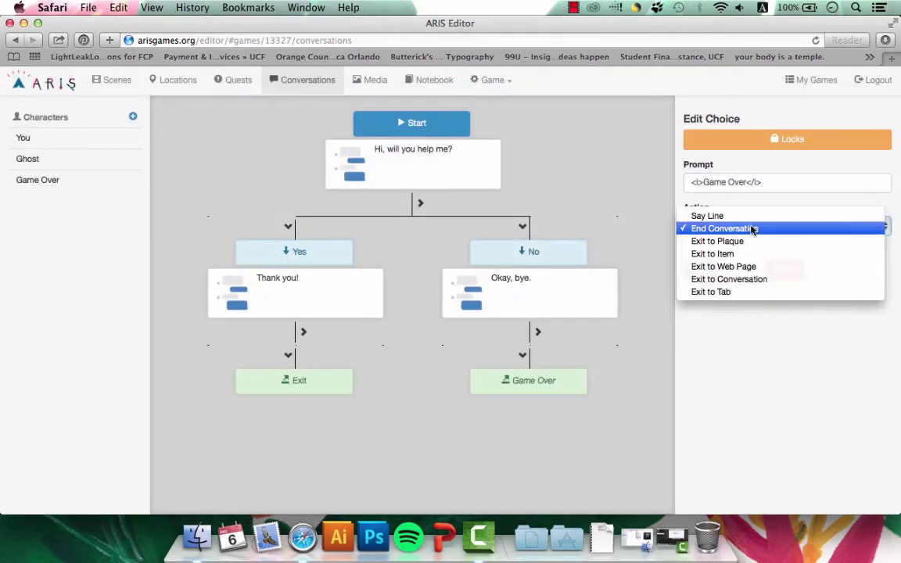
{"action": "left_click", "coordinate": [748, 216]}
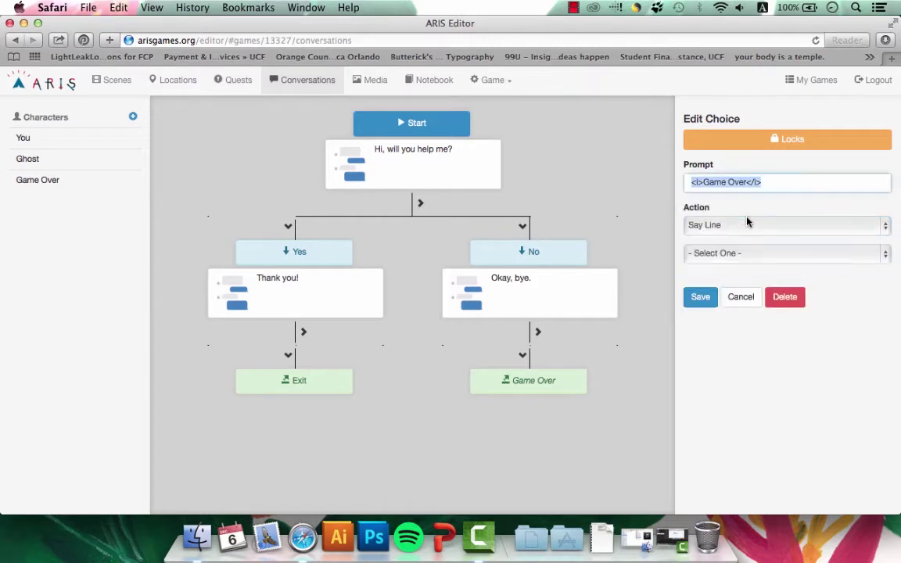
{"action": "left_click", "coordinate": [707, 292]}
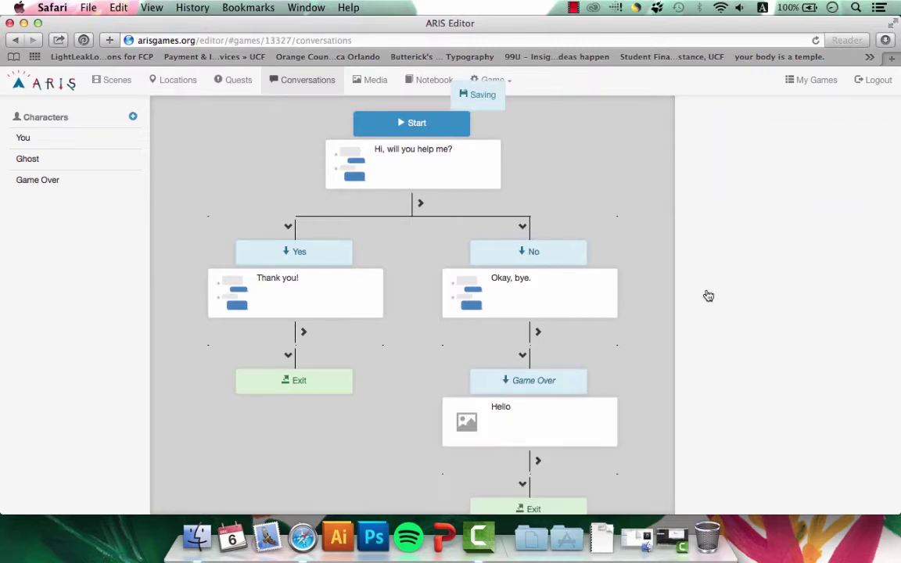
Make the new line blank, spoken by Game Over.
{"action": "left_click", "coordinate": [582, 433]}
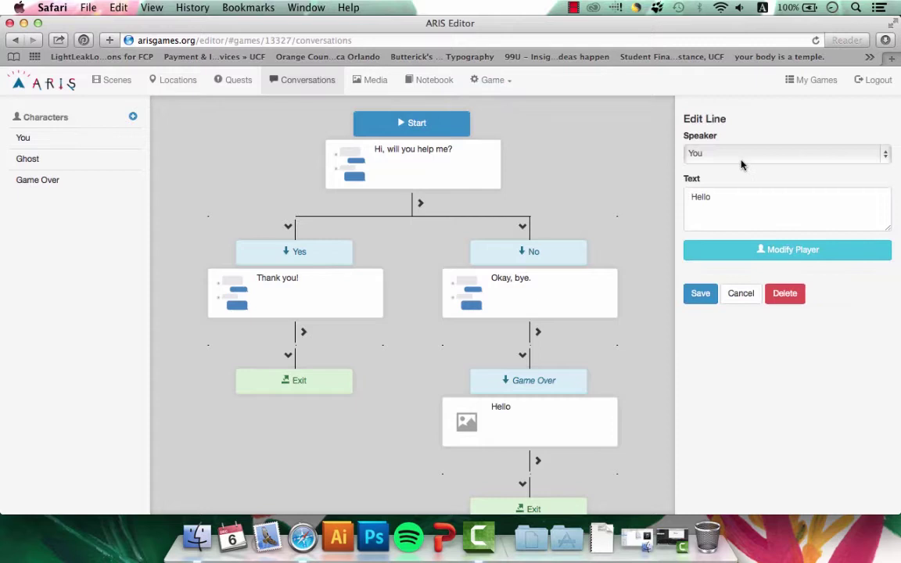
{"action": "left_click", "coordinate": [742, 161]}
{"action": "left_click", "coordinate": [727, 180]}
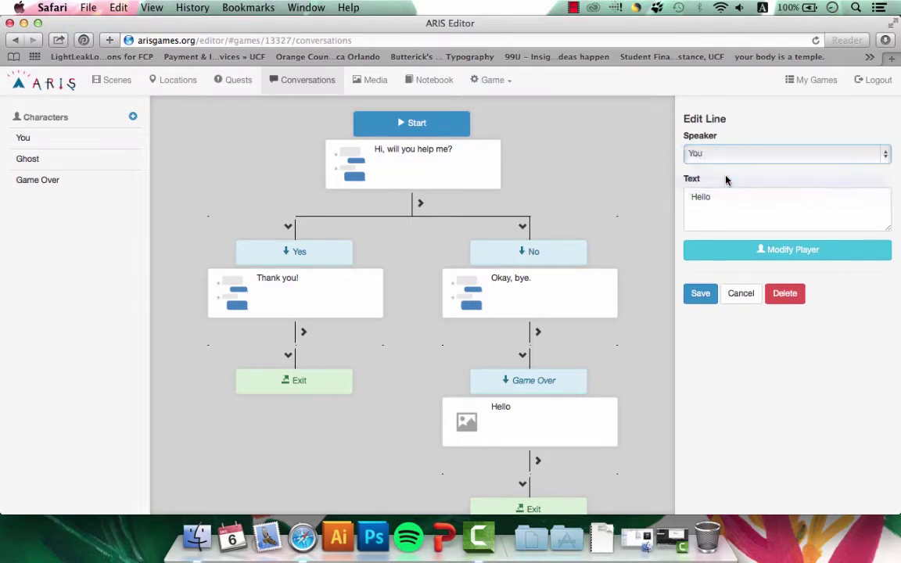
{"action": "triple_click", "coordinate": [728, 198]}
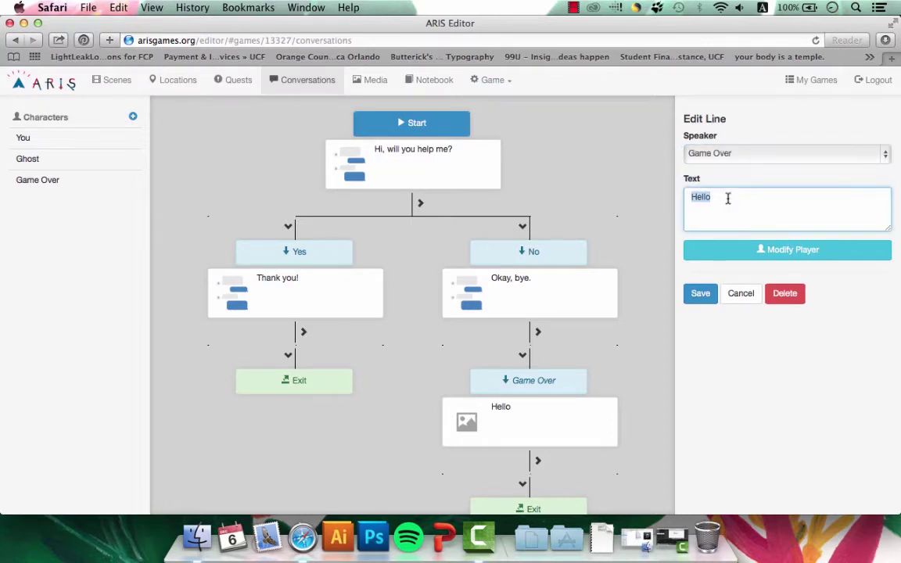
{"action": "key", "text": "BackSpace"}
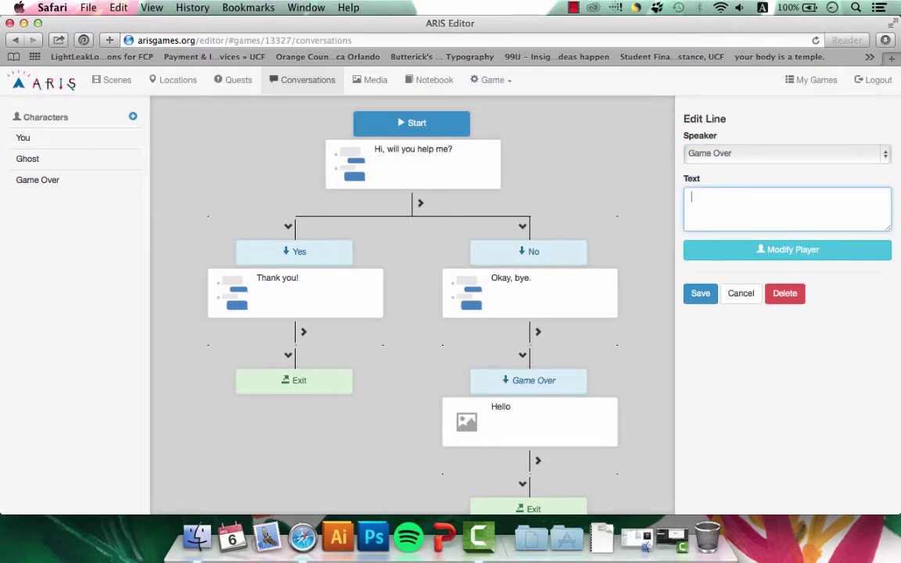
{"action": "left_click", "coordinate": [699, 301]}
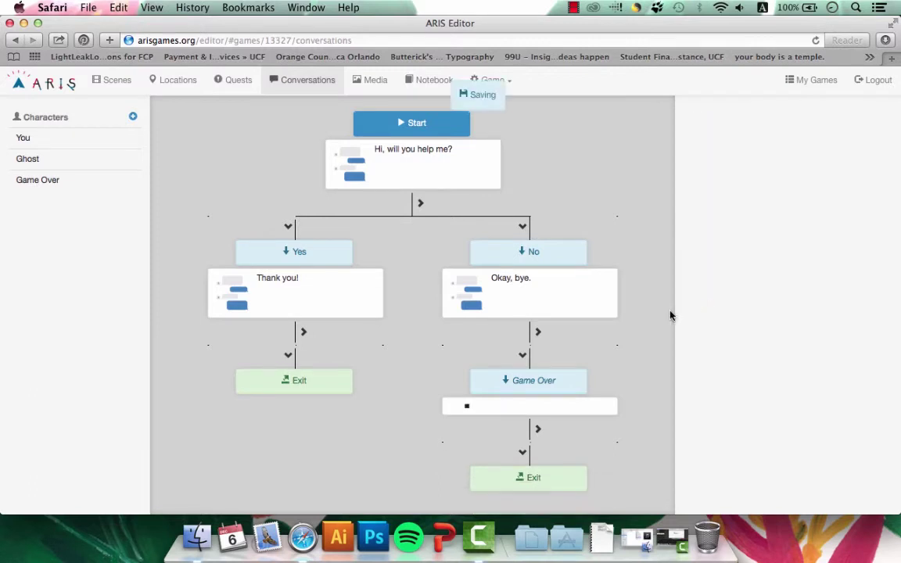
Set the final exit prompt to italic '<i>The End.</i>'.
{"action": "left_click", "coordinate": [543, 480]}
{"action": "type", "text": "The End."}
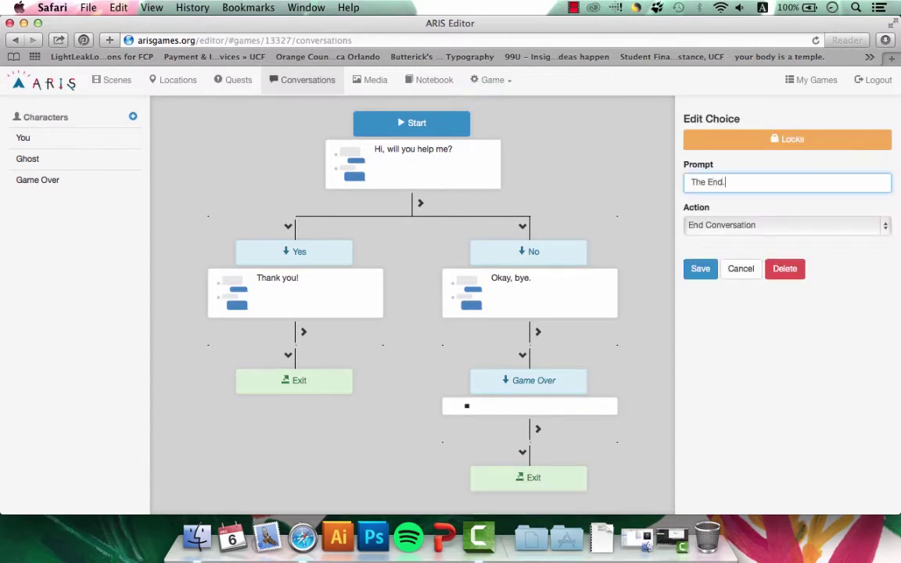
{"action": "left_click", "coordinate": [692, 184]}
{"action": "type", "text": "<i>"}
{"action": "left_click", "coordinate": [756, 185]}
{"action": "type", "text": "</i>"}
{"action": "left_click", "coordinate": [699, 268]}
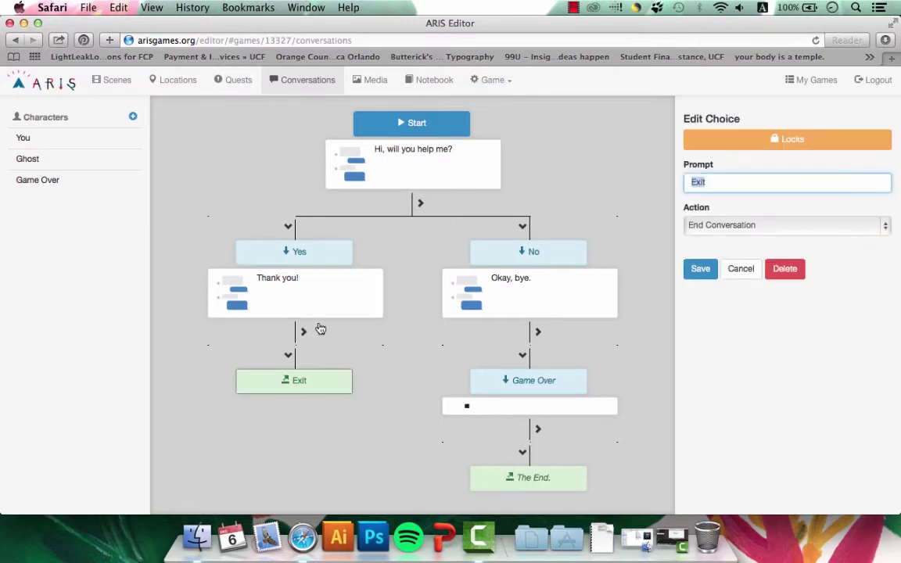
Add the choice 'What you need?' leading to a new line.
{"action": "type", "text": "What you need?"}
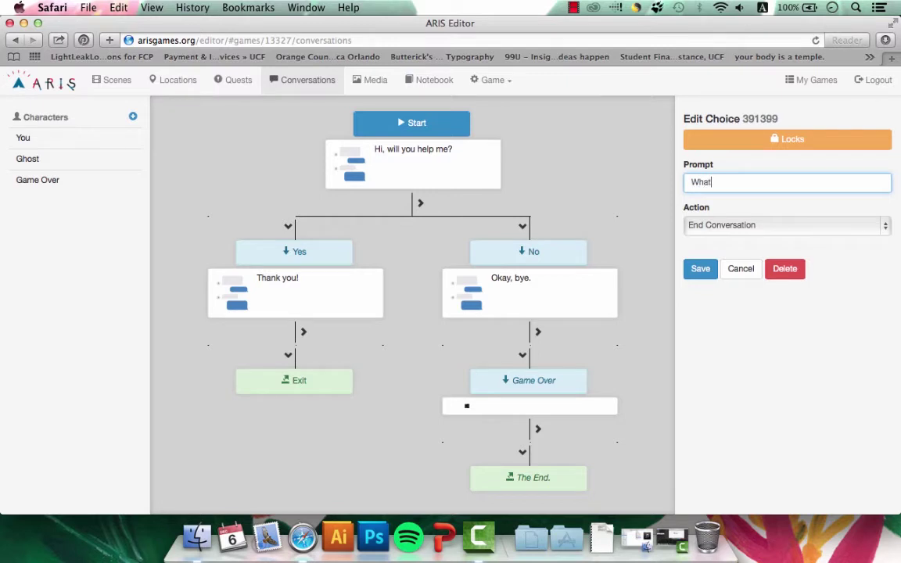
{"action": "left_click", "coordinate": [827, 225]}
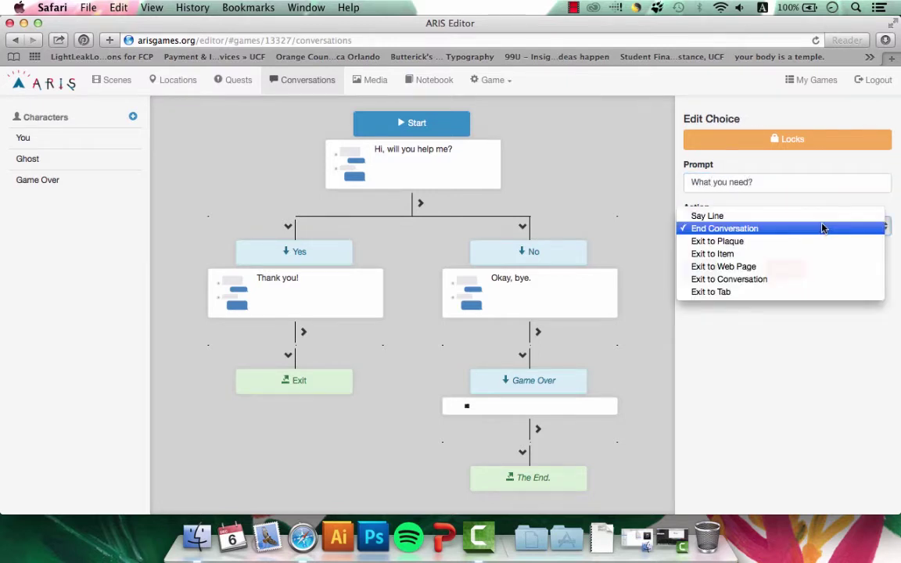
{"action": "left_click", "coordinate": [820, 217]}
{"action": "left_click", "coordinate": [702, 296]}
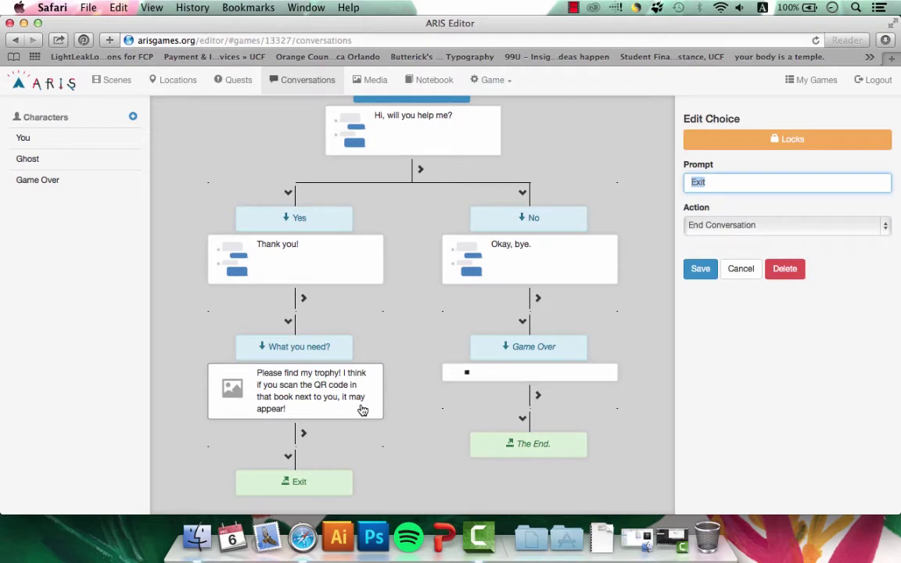
Make the closing exit choice send players to the Scanner tab.
{"action": "left_click", "coordinate": [739, 224]}
{"action": "left_click", "coordinate": [782, 255]}
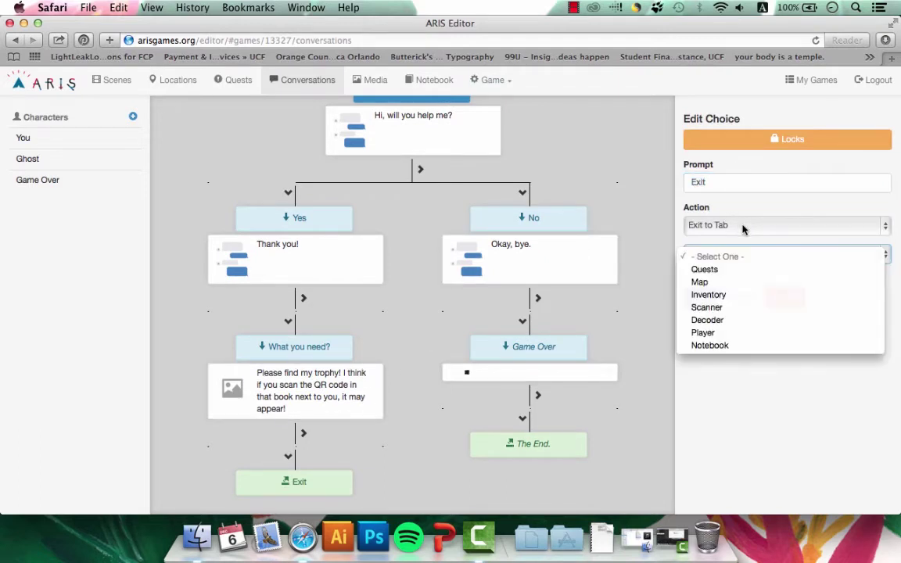
{"action": "left_click", "coordinate": [716, 307]}
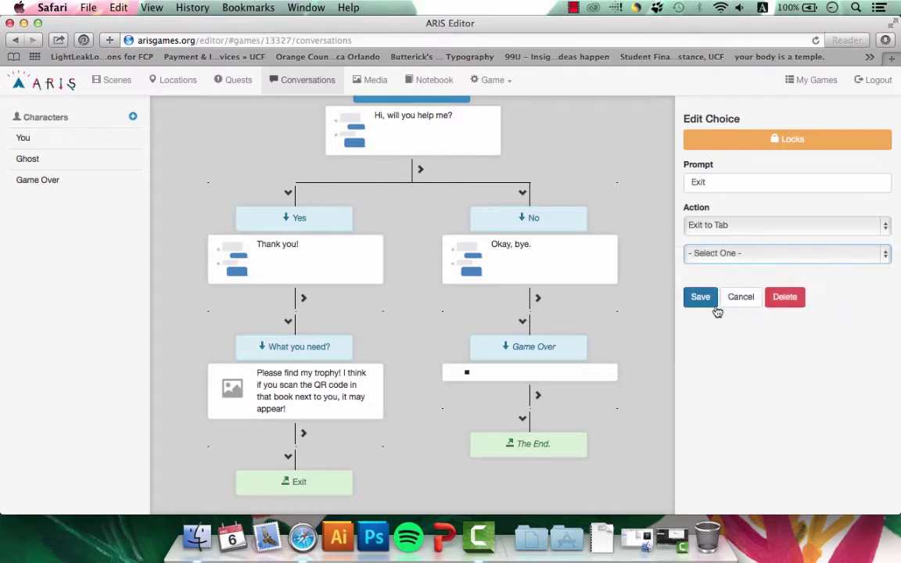
{"action": "left_click", "coordinate": [708, 301]}
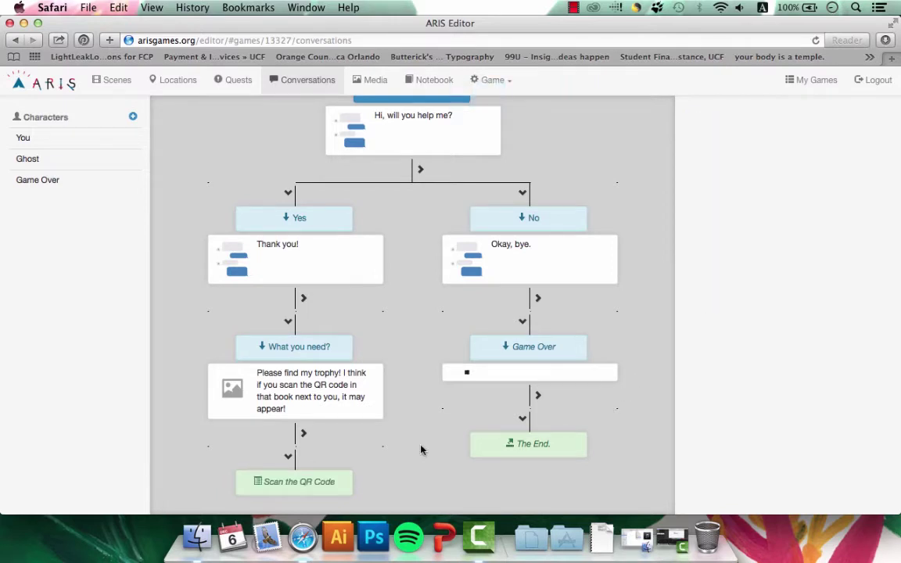
{"action": "scroll", "coordinate": [421, 450], "scroll_direction": "up", "scroll_amount": 2}
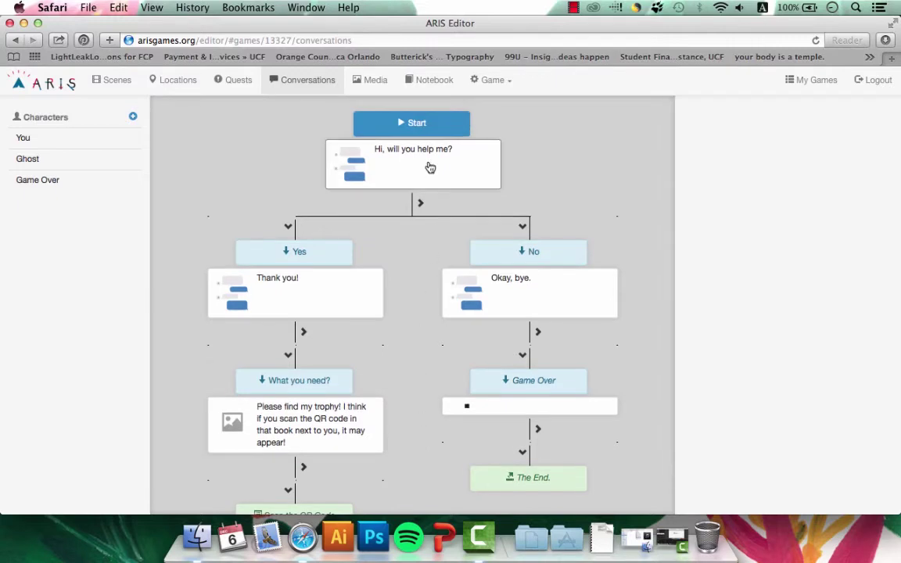
{"action": "scroll", "coordinate": [454, 185], "scroll_direction": "down", "scroll_amount": 2}
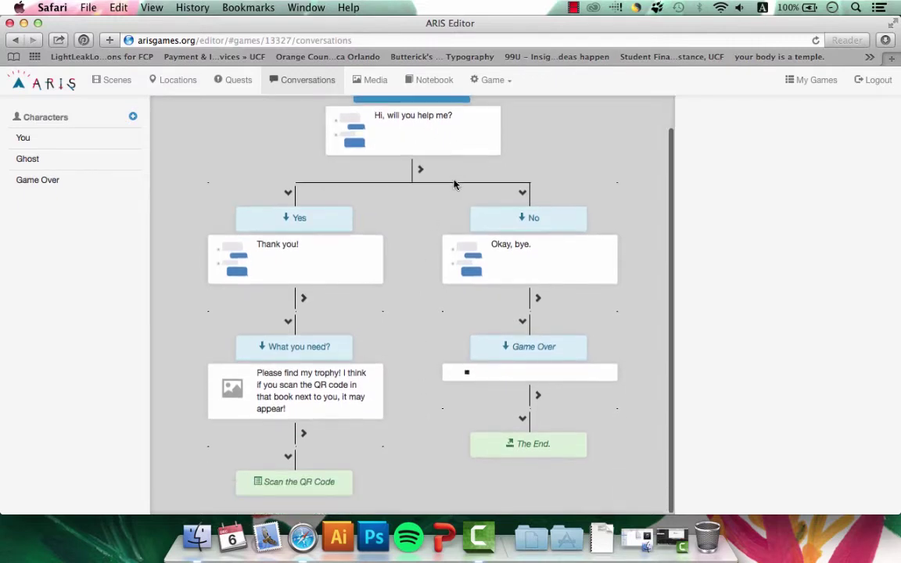
Create the conversation 'Conversation 2 - The End'.
{"action": "left_click", "coordinate": [514, 453]}
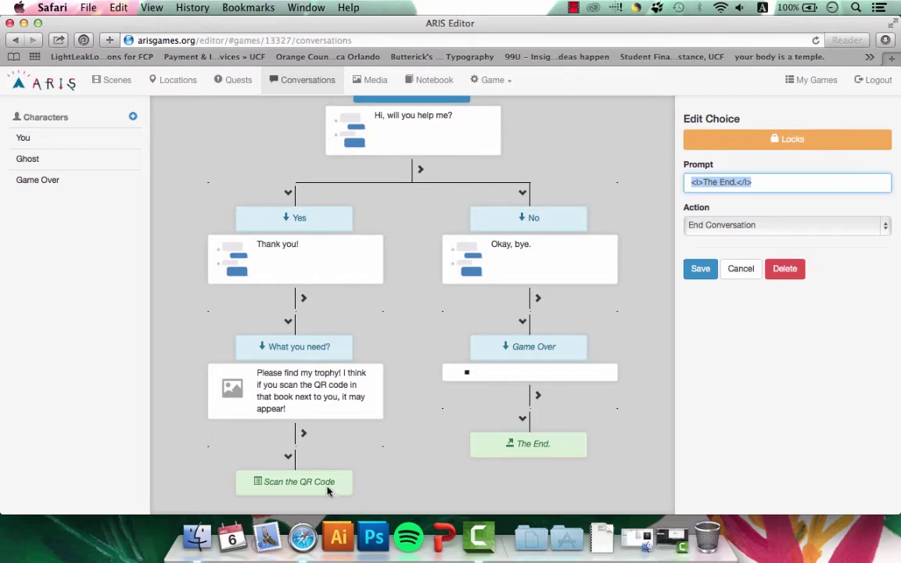
{"action": "left_click", "coordinate": [602, 175]}
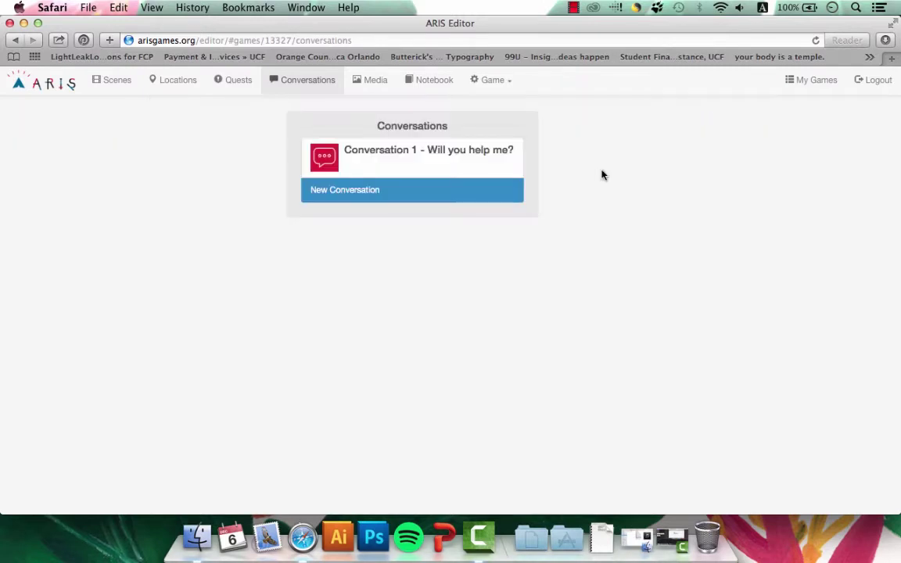
{"action": "left_click", "coordinate": [493, 195]}
{"action": "type", "text": "Conversation 2 - The End"}
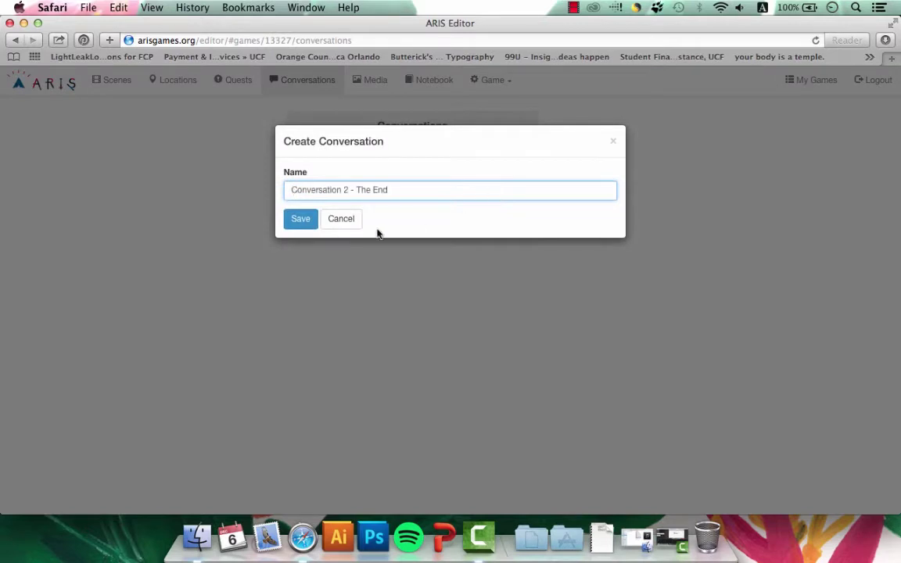
{"action": "left_click", "coordinate": [305, 223]}
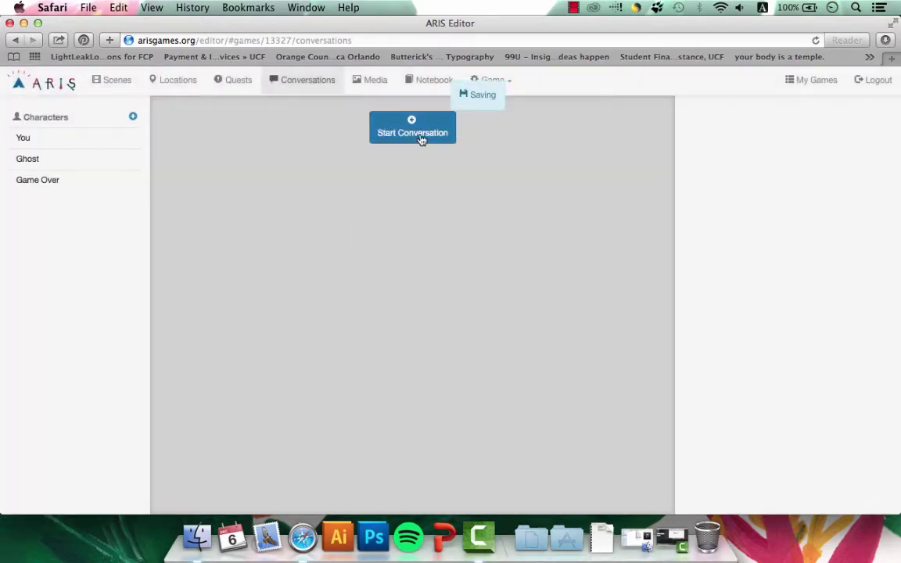
Make the Ghost's opening line 'You've found it!'.
{"action": "left_click", "coordinate": [422, 140]}
{"action": "left_click", "coordinate": [409, 167]}
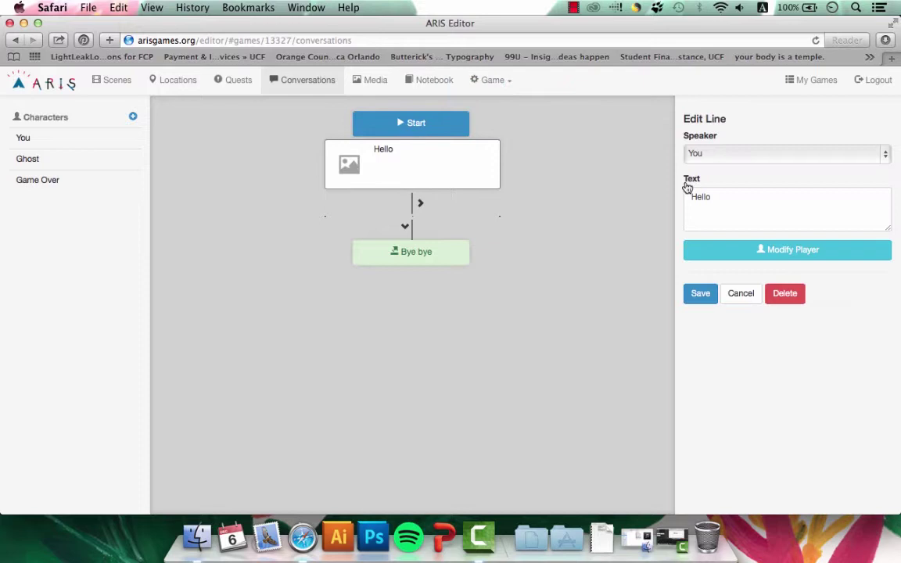
{"action": "left_click", "coordinate": [744, 161]}
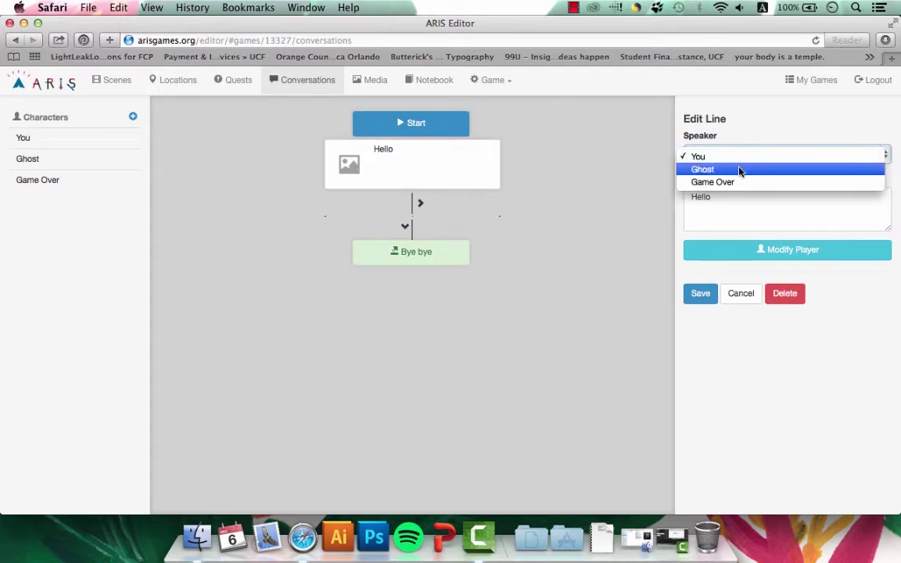
{"action": "left_click", "coordinate": [743, 170]}
{"action": "left_click", "coordinate": [733, 199]}
{"action": "double_click", "coordinate": [732, 199]}
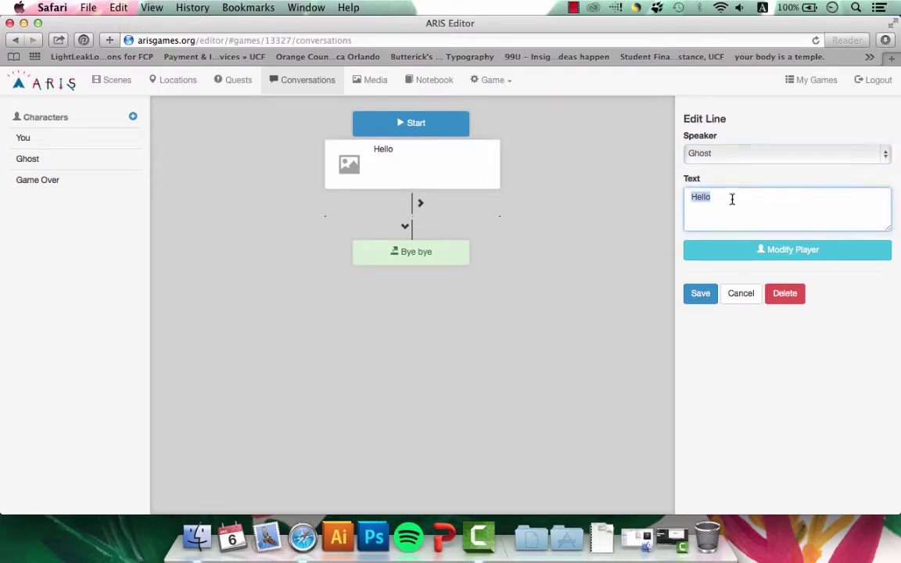
{"action": "type", "text": "You've found it!"}
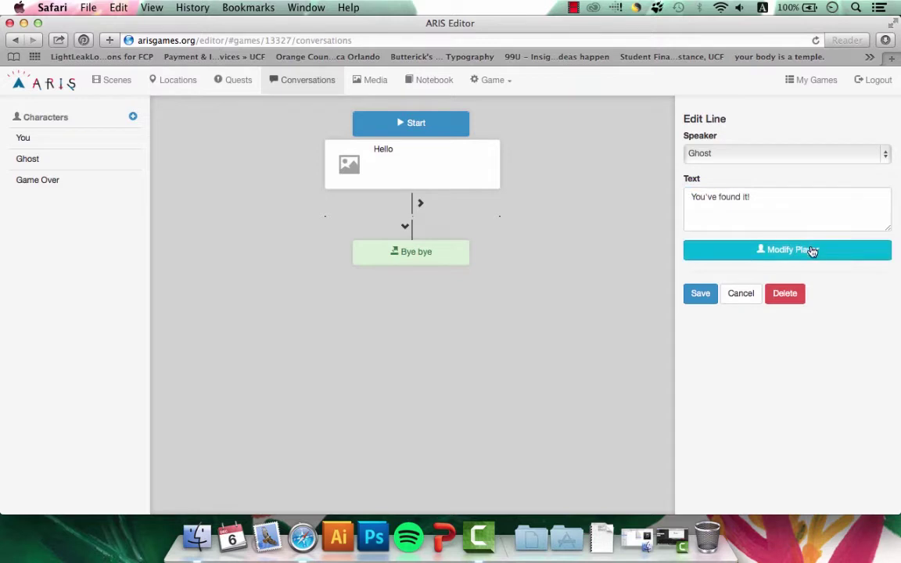
{"action": "left_click", "coordinate": [813, 251]}
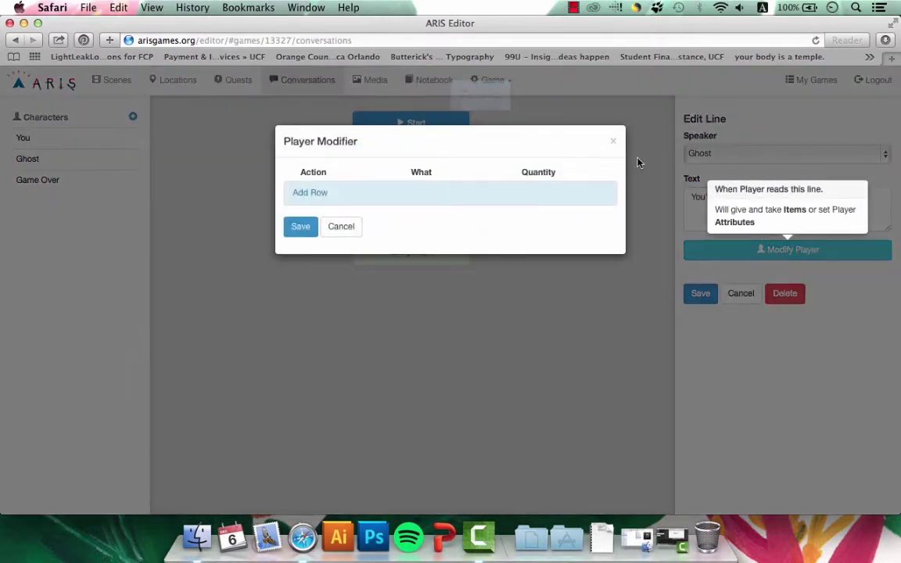
{"action": "left_click", "coordinate": [613, 141]}
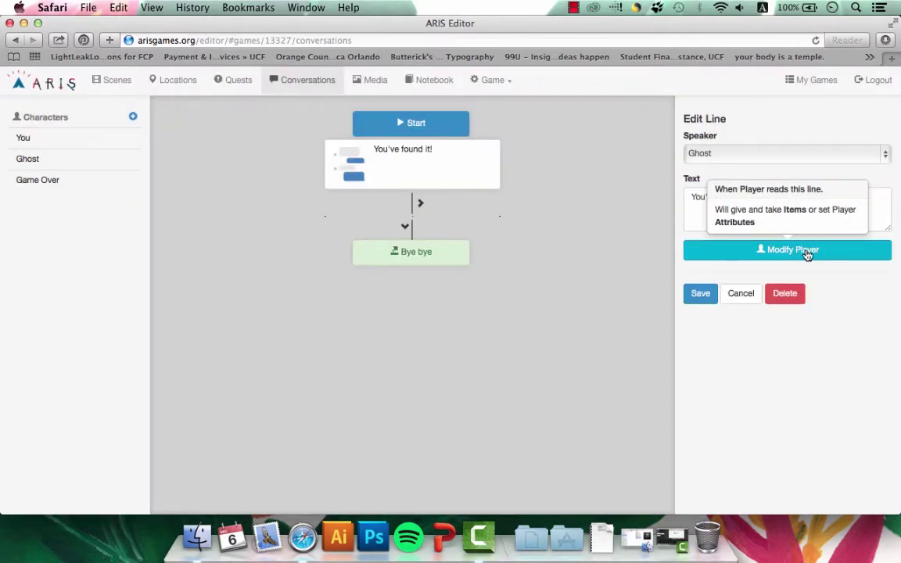
Create a 'Trophy' item described 'A special trophy!' using the trophy picture.
{"action": "left_click", "coordinate": [122, 87]}
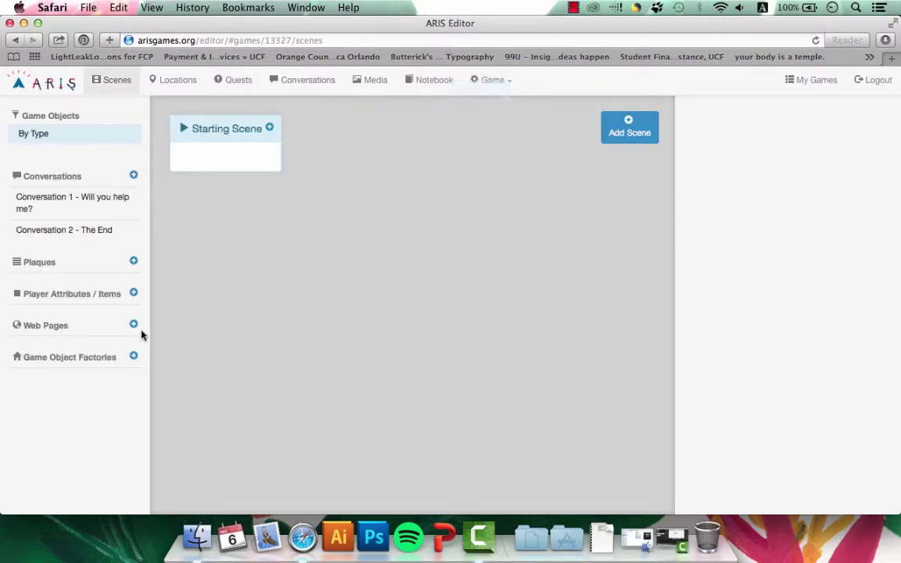
{"action": "left_click", "coordinate": [136, 296]}
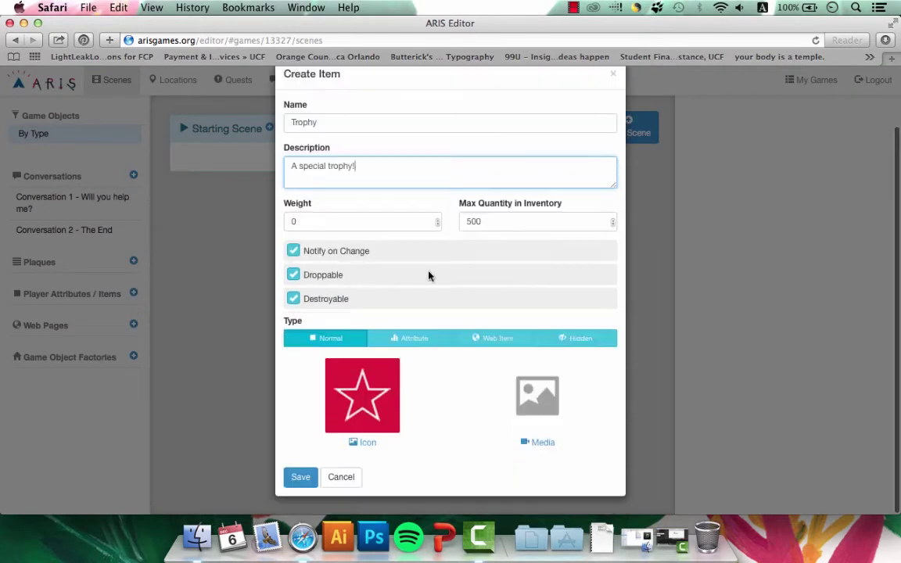
{"action": "left_click", "coordinate": [541, 408]}
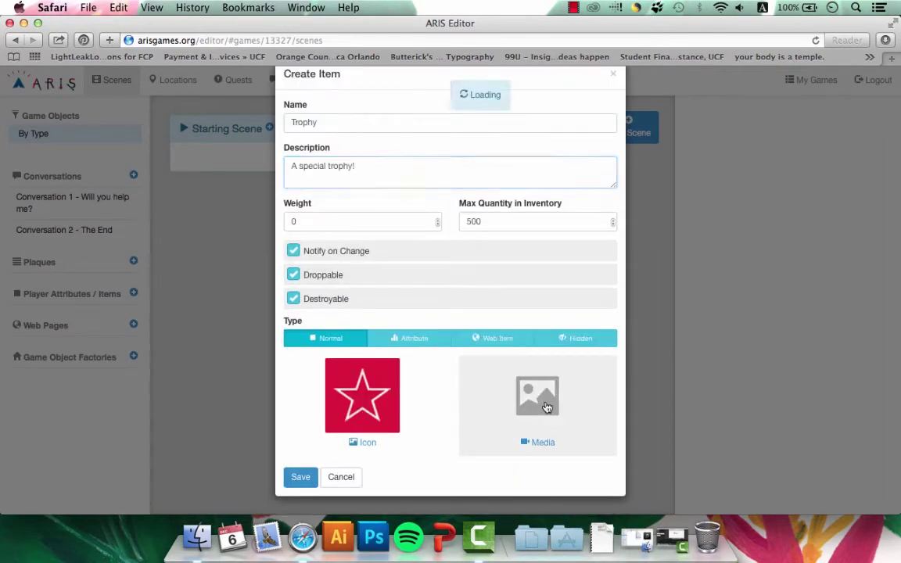
{"action": "left_click", "coordinate": [500, 227]}
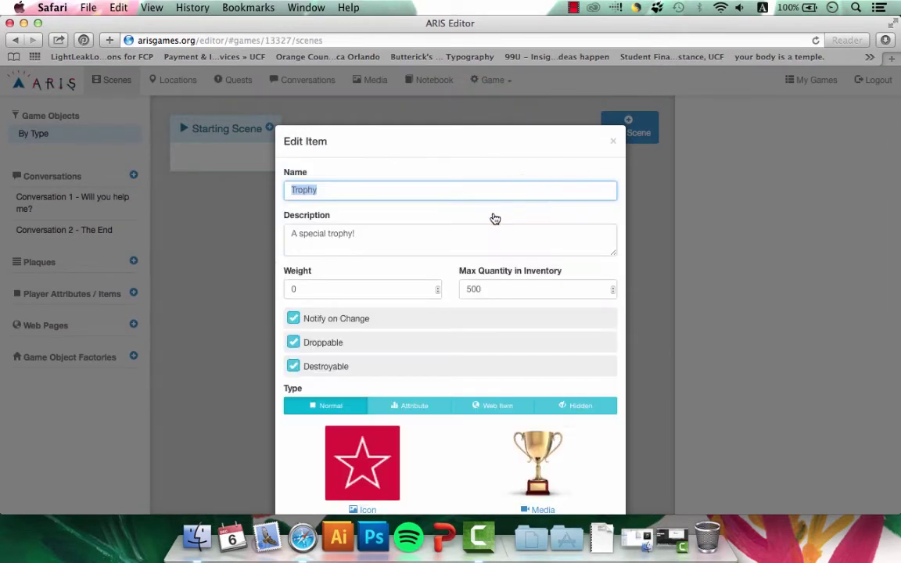
{"action": "left_click", "coordinate": [305, 479]}
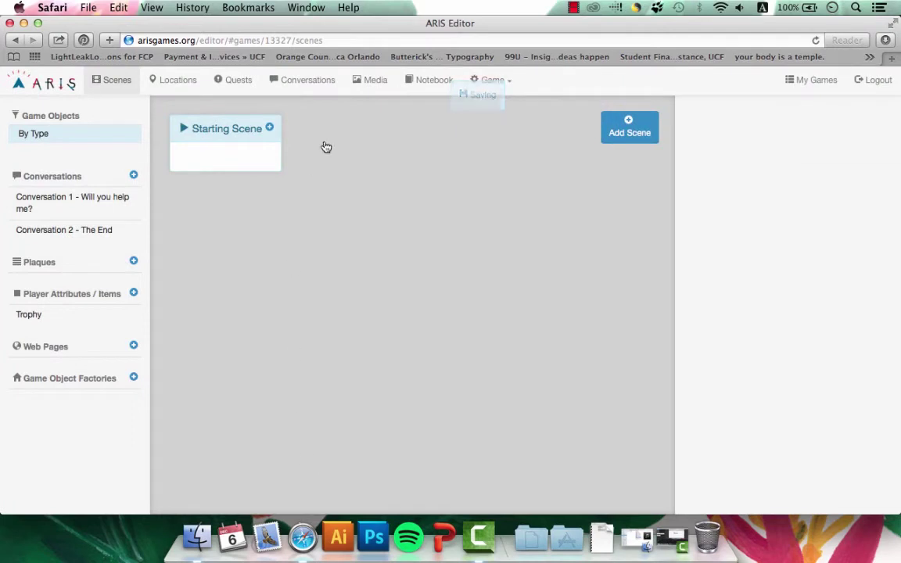
Make the 'You've found it!' line give the player the Trophy item.
{"action": "left_click", "coordinate": [310, 87]}
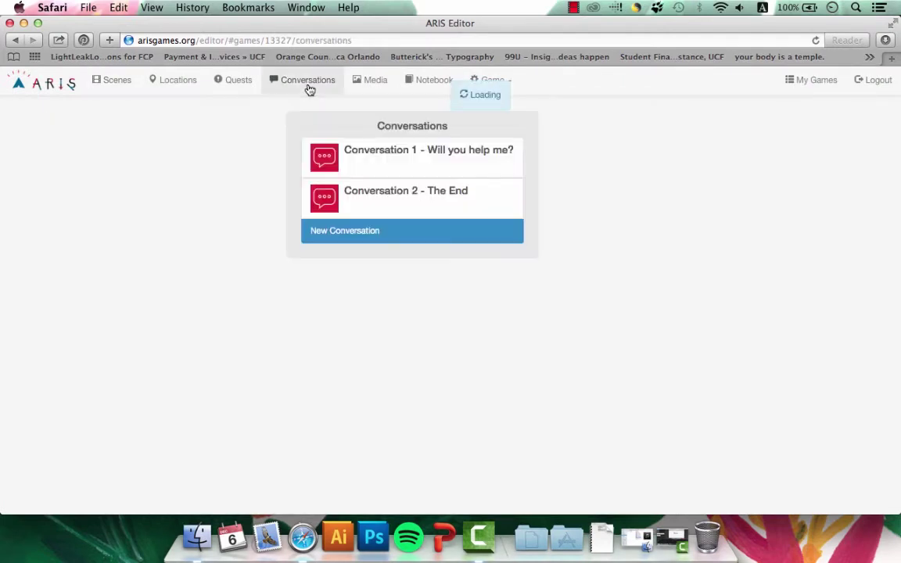
{"action": "left_click", "coordinate": [383, 203]}
{"action": "left_click", "coordinate": [436, 161]}
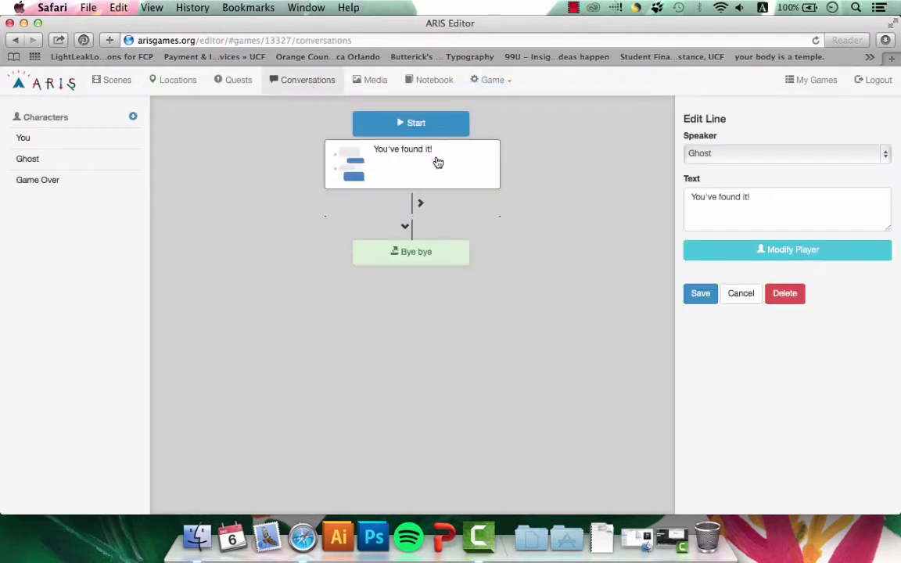
{"action": "left_click", "coordinate": [765, 250]}
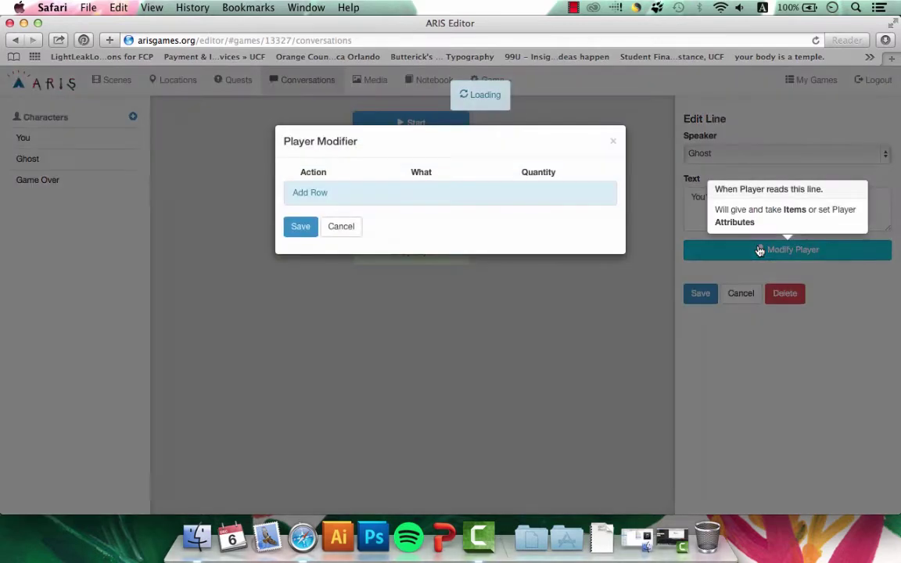
{"action": "left_click", "coordinate": [313, 193]}
{"action": "left_click", "coordinate": [306, 196]}
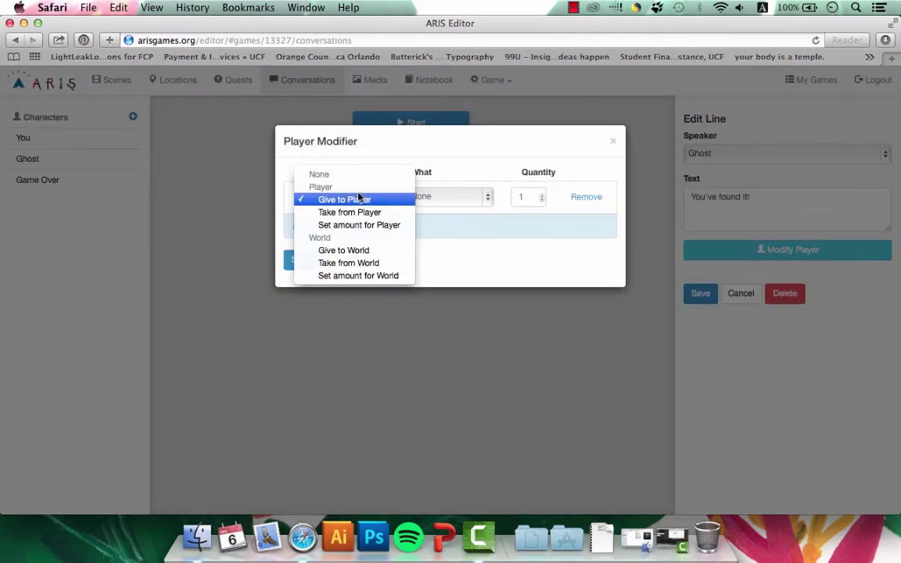
{"action": "left_click", "coordinate": [452, 202]}
{"action": "left_click", "coordinate": [451, 202]}
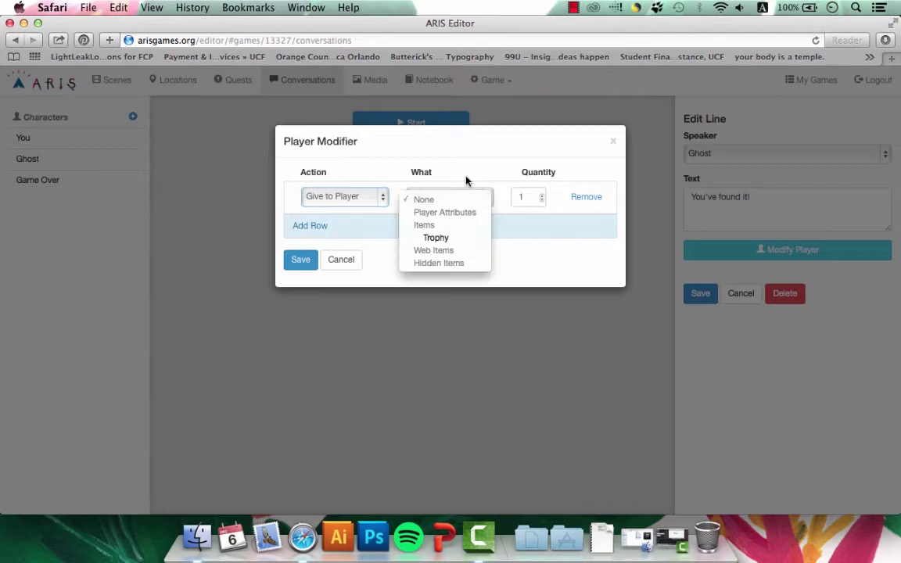
{"action": "left_click", "coordinate": [449, 238]}
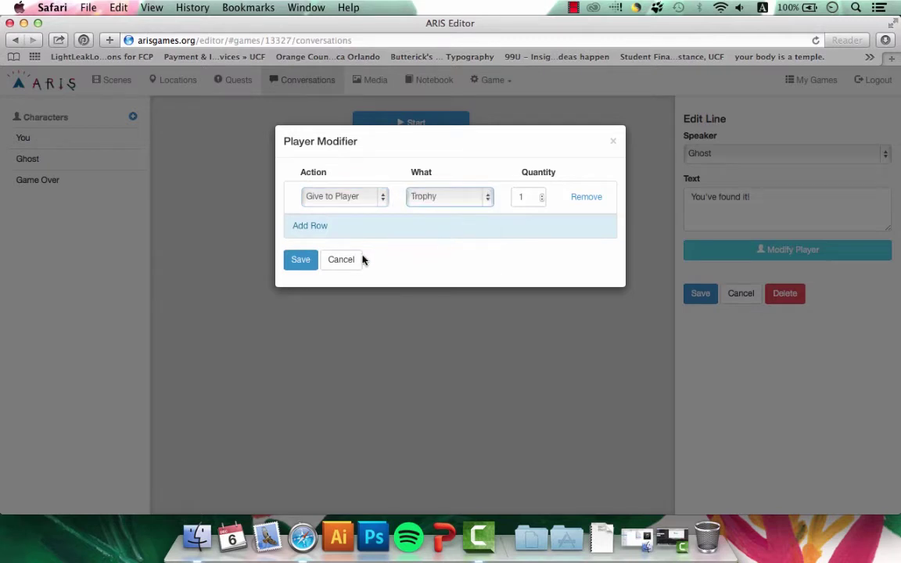
{"action": "left_click", "coordinate": [302, 261]}
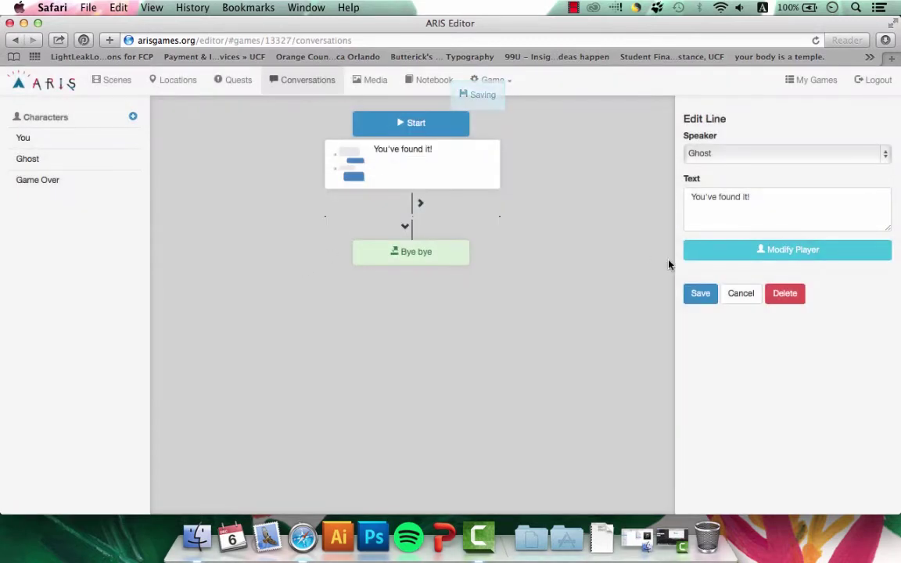
{"action": "left_click", "coordinate": [700, 294]}
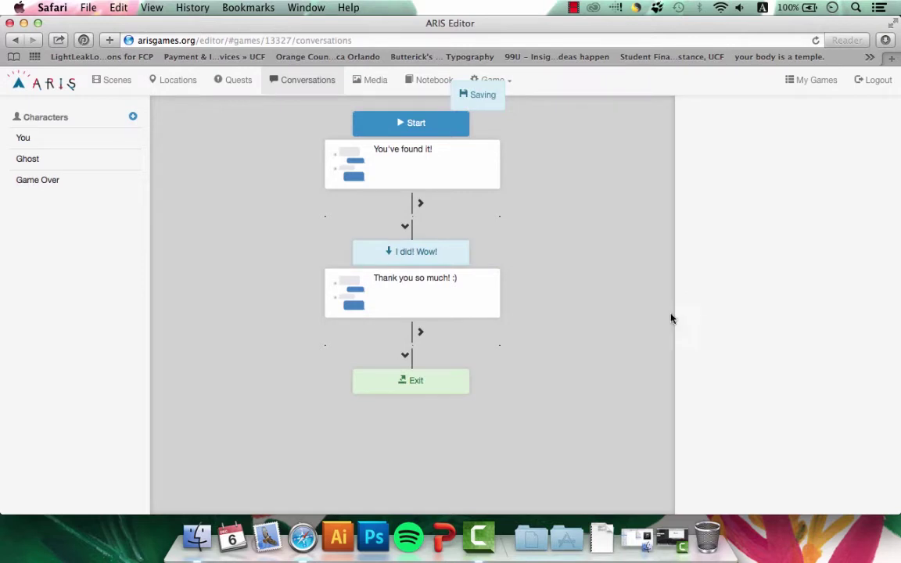
Make Game Over the speaker of the line after The End.
{"action": "left_click", "coordinate": [440, 389]}
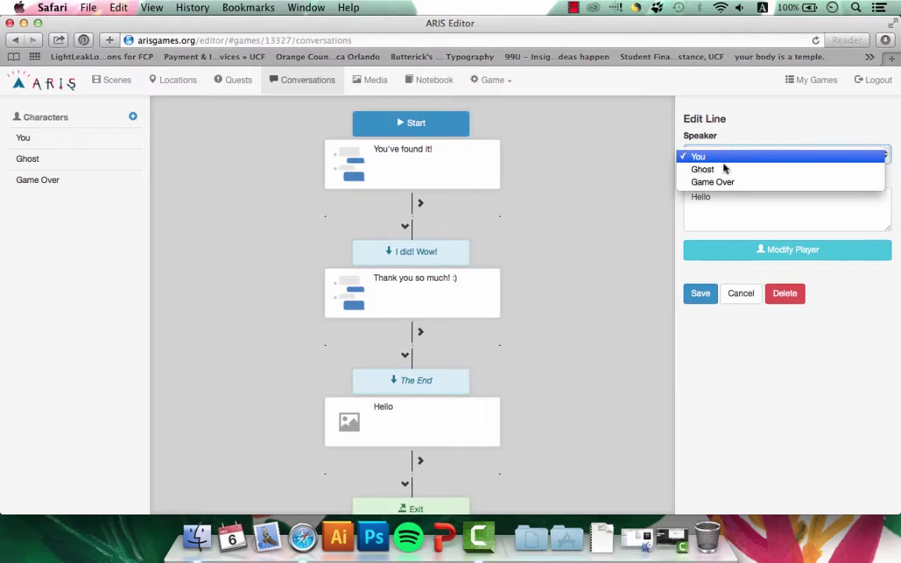
{"action": "left_click", "coordinate": [725, 181]}
{"action": "left_click", "coordinate": [595, 166]}
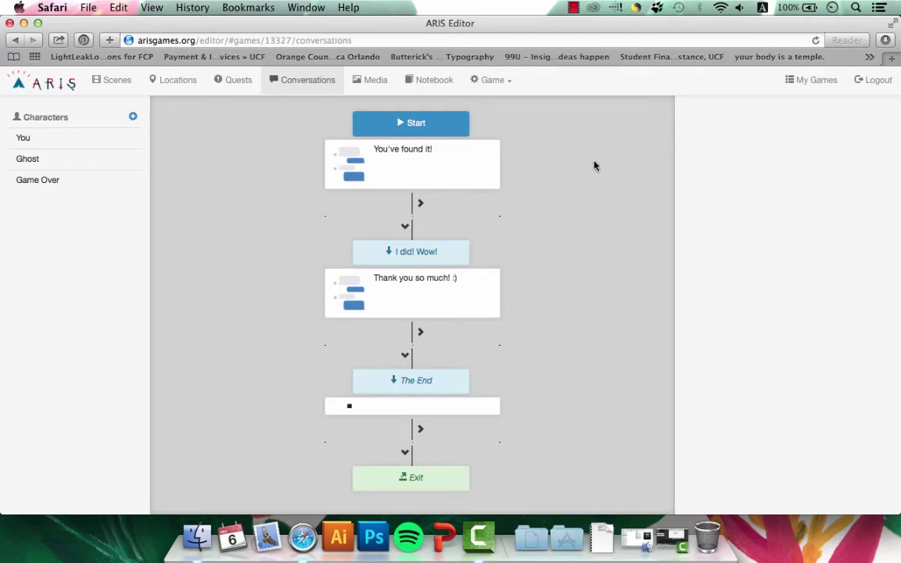
Add a Starting Scene trigger that starts 'Conversation 1 - Will you help me?'.
{"action": "left_click", "coordinate": [125, 81]}
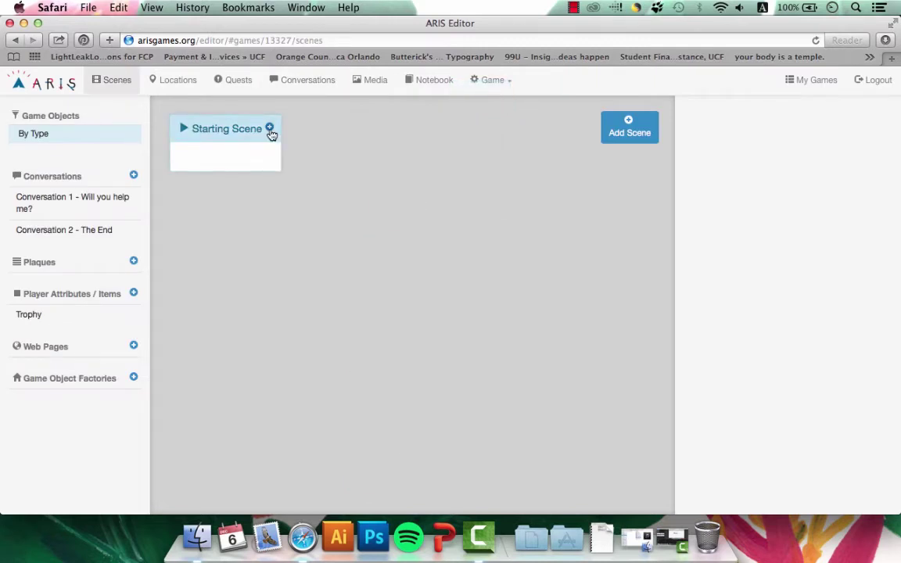
{"action": "left_click", "coordinate": [270, 129]}
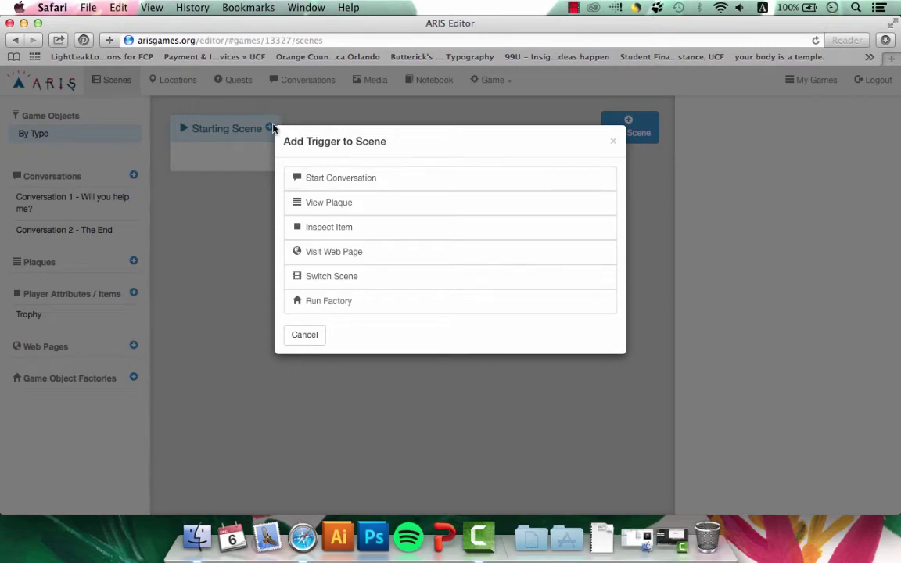
{"action": "left_click", "coordinate": [375, 188]}
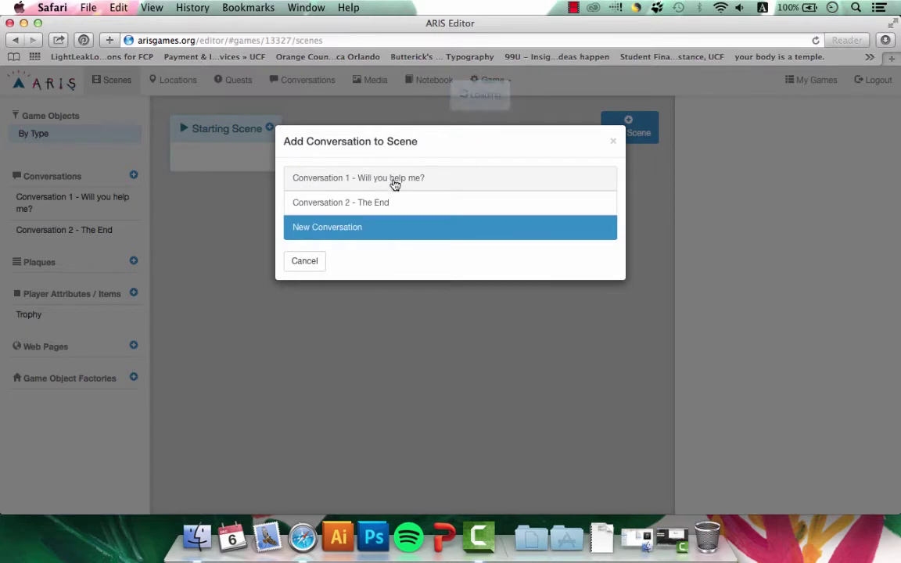
{"action": "left_click", "coordinate": [395, 184]}
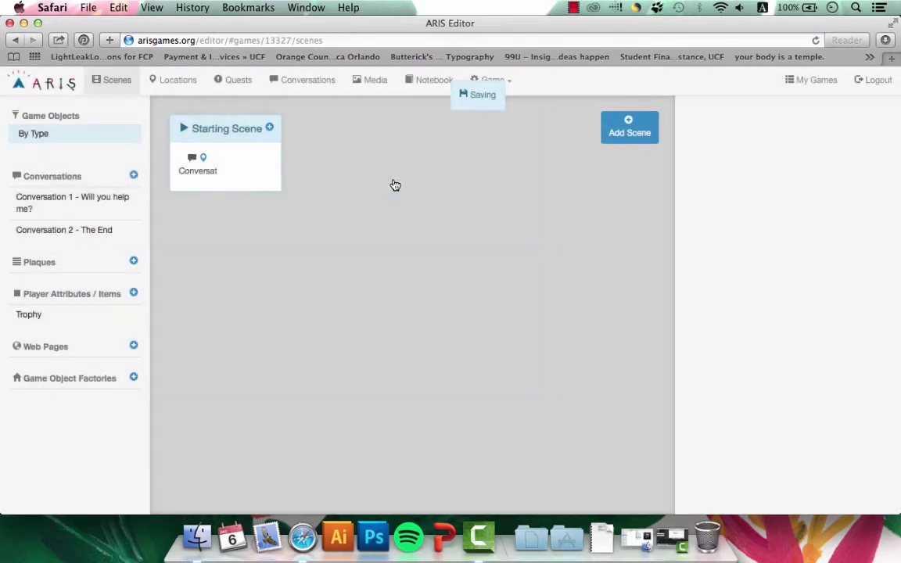
Mark the conversation trigger Available Anywhere and save it.
{"action": "left_click", "coordinate": [209, 176]}
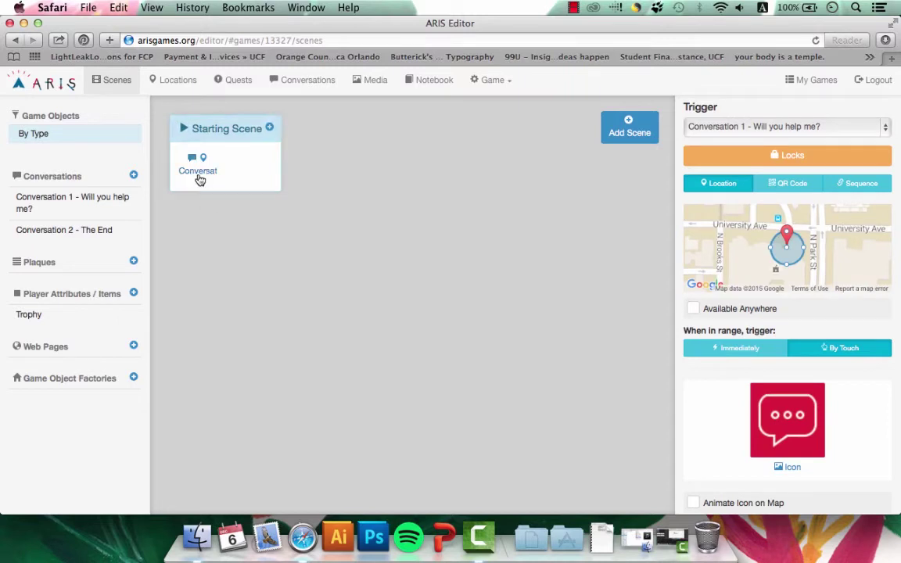
{"action": "mouse_move", "coordinate": [724, 111]}
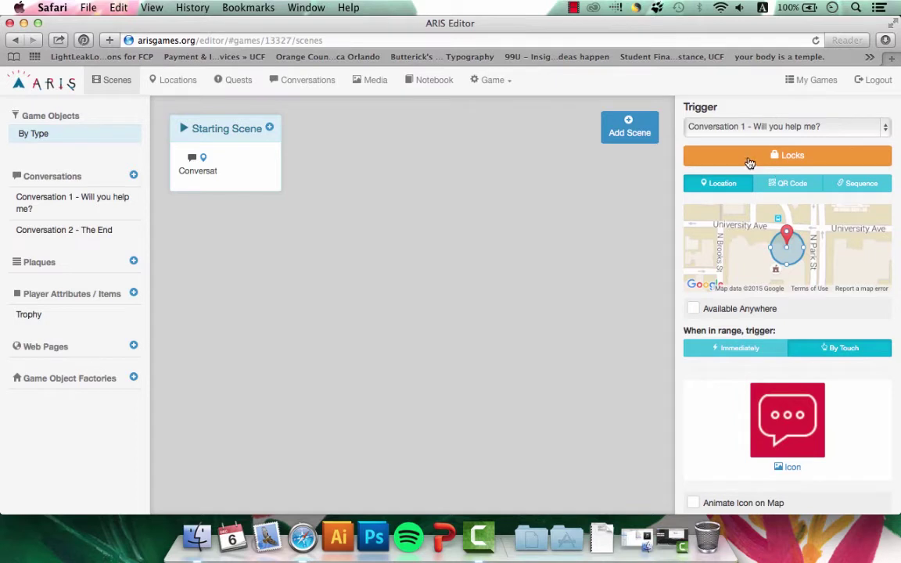
{"action": "left_click", "coordinate": [720, 188]}
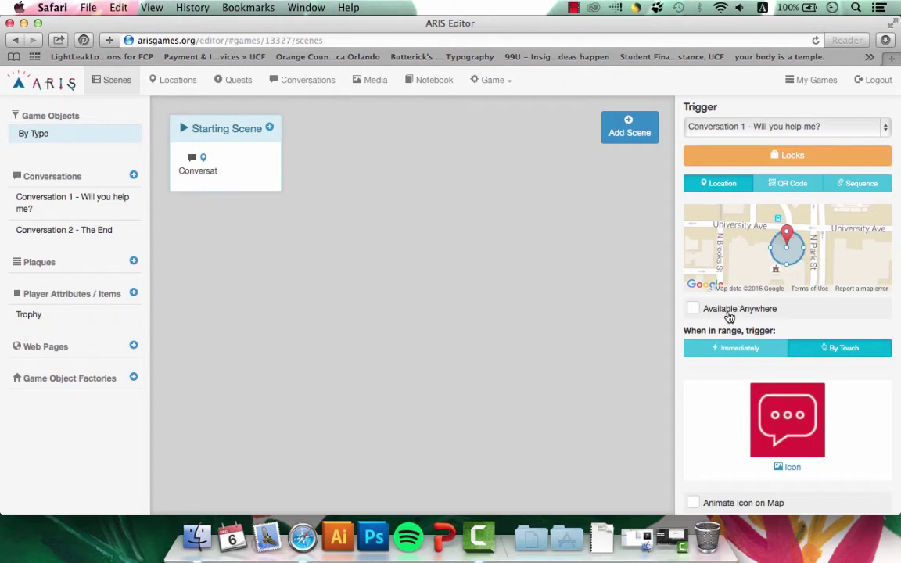
{"action": "left_click", "coordinate": [694, 313]}
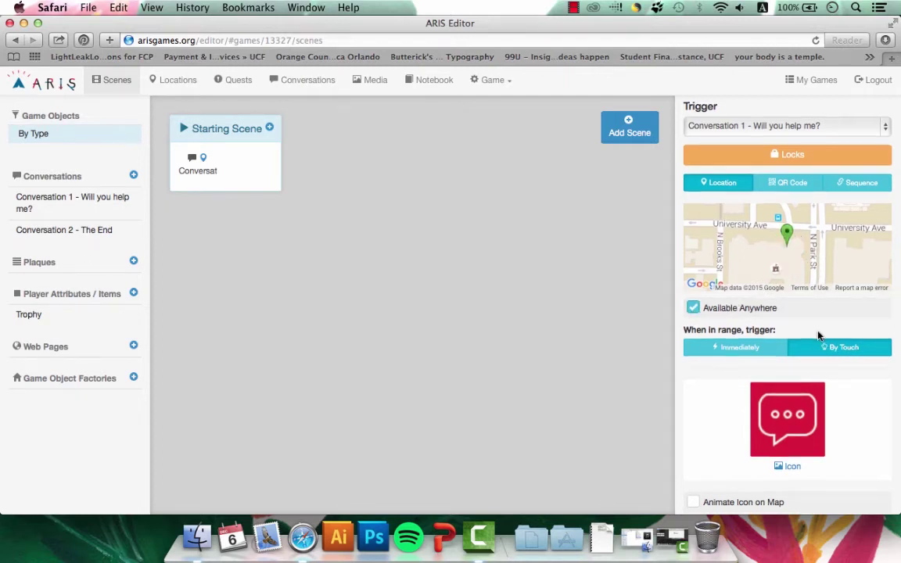
{"action": "scroll", "coordinate": [818, 337], "scroll_direction": "down", "scroll_amount": 3}
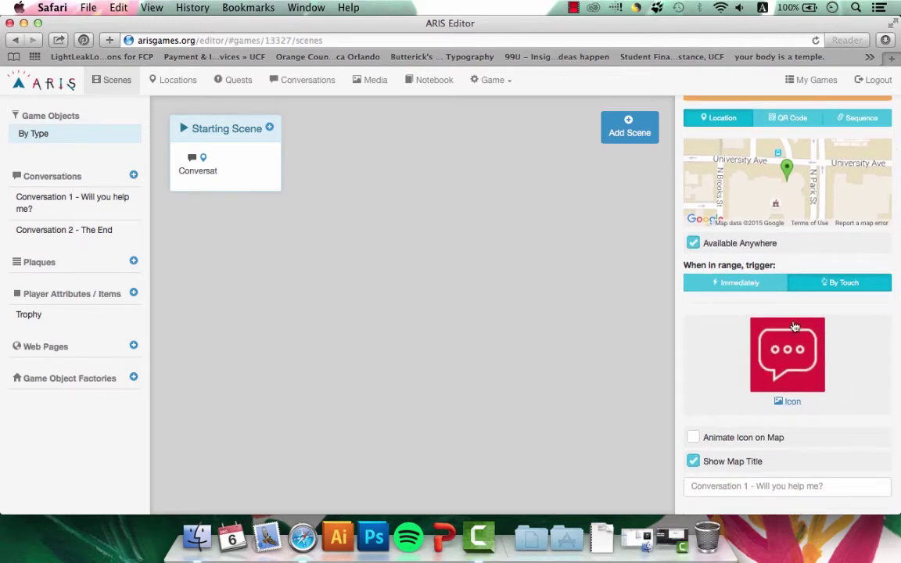
{"action": "scroll", "coordinate": [705, 485], "scroll_direction": "down", "scroll_amount": 1}
{"action": "left_click", "coordinate": [701, 499]}
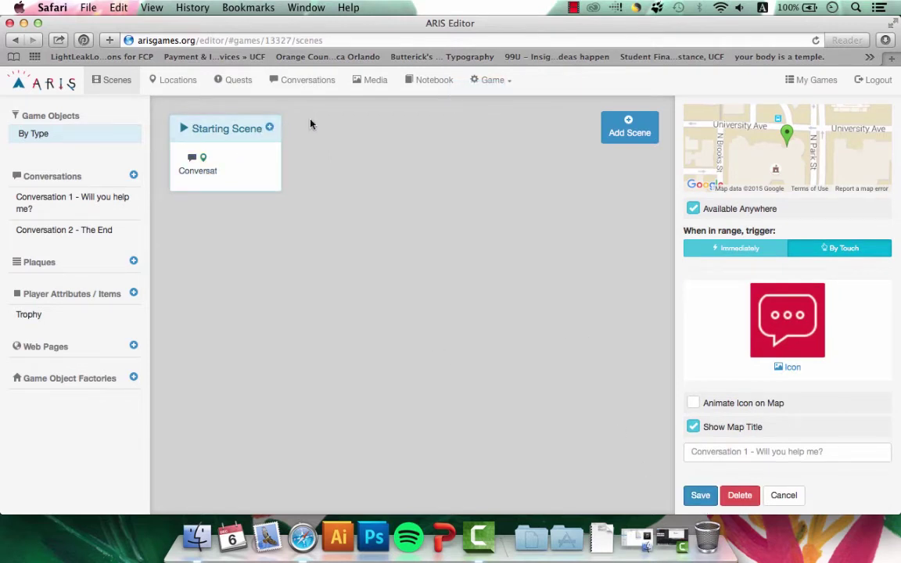
Add a new scene named 'Scene 2'.
{"action": "left_click", "coordinate": [617, 137]}
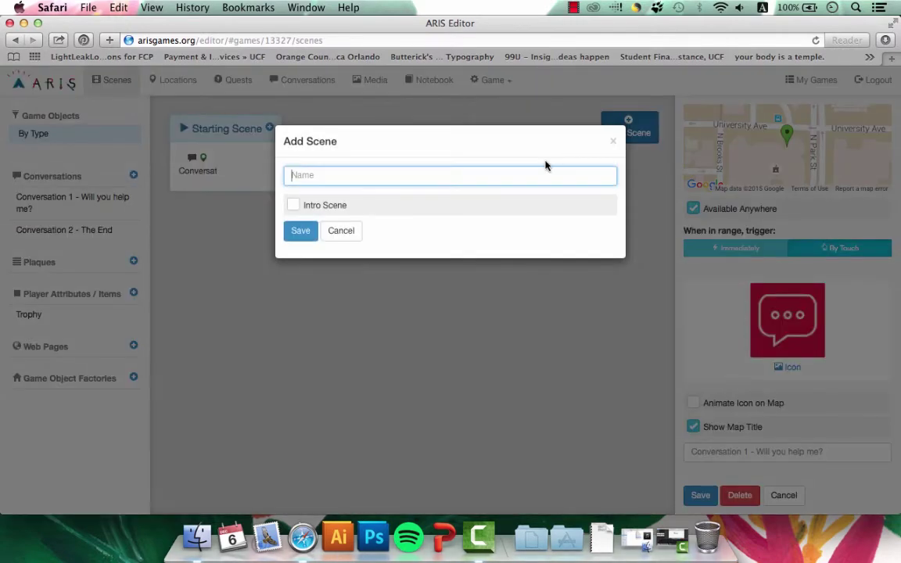
{"action": "type", "text": "Scene 2"}
{"action": "left_click", "coordinate": [303, 229]}
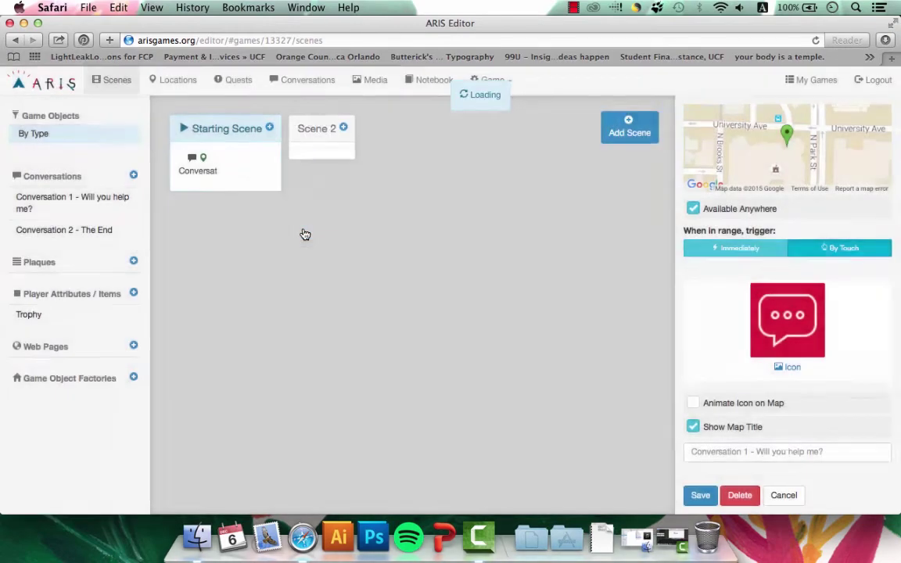
Give Scene 2 a QR Code trigger starting Conversation 2 - The End with code 'Trophy'.
{"action": "left_click", "coordinate": [344, 127]}
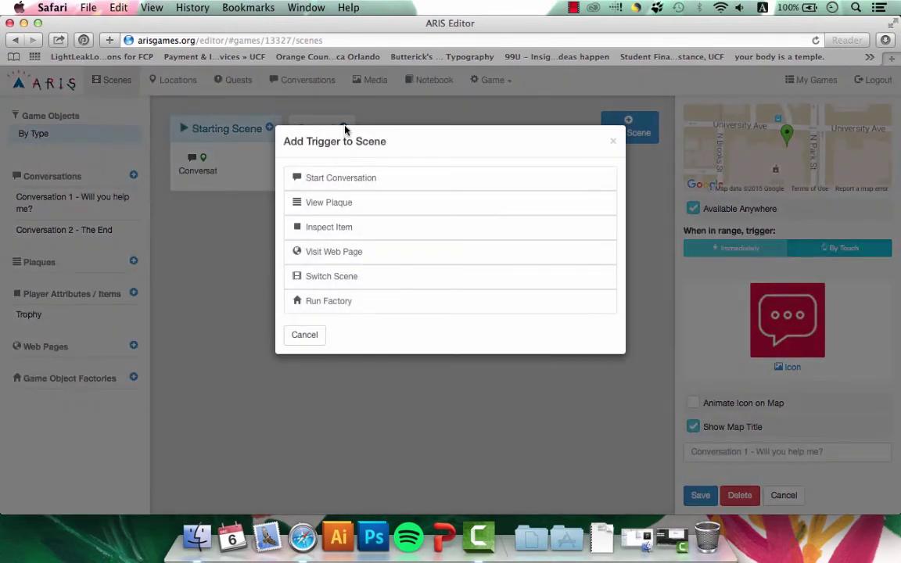
{"action": "left_click", "coordinate": [338, 184]}
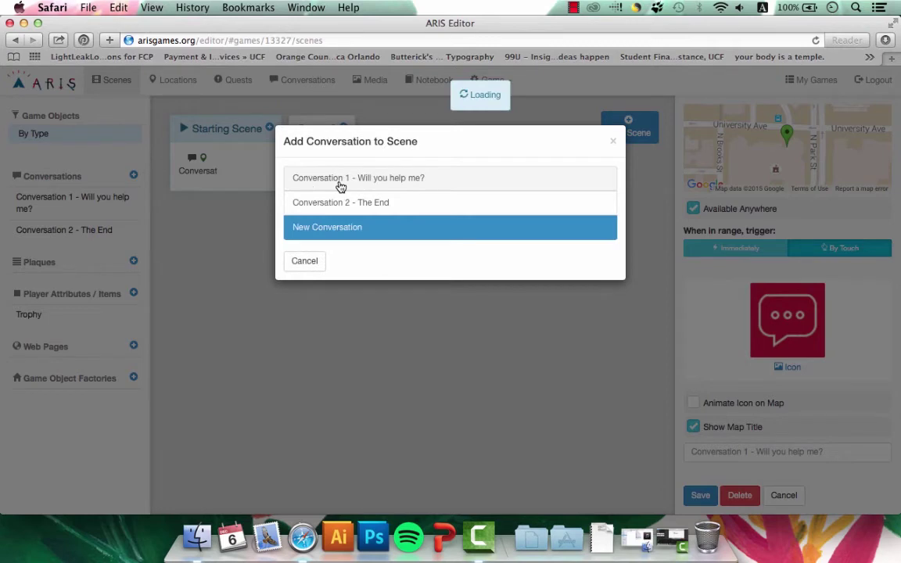
{"action": "left_click", "coordinate": [360, 205]}
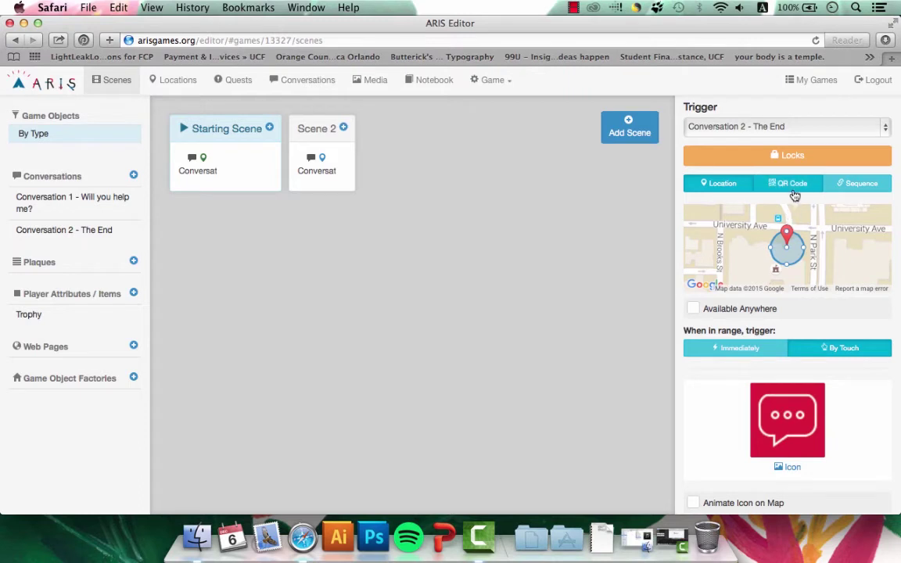
{"action": "left_click", "coordinate": [794, 192]}
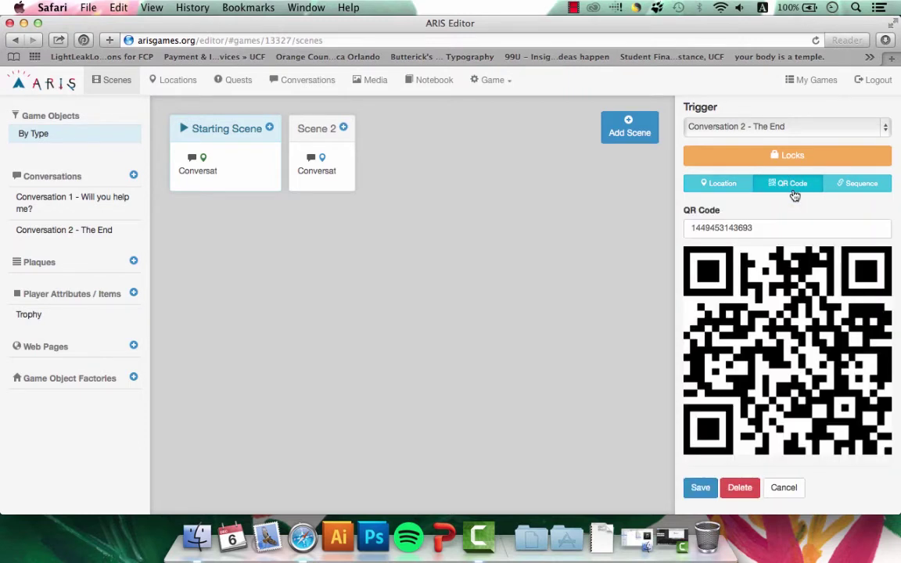
{"action": "triple_click", "coordinate": [779, 230]}
{"action": "type", "text": "Trophy"}
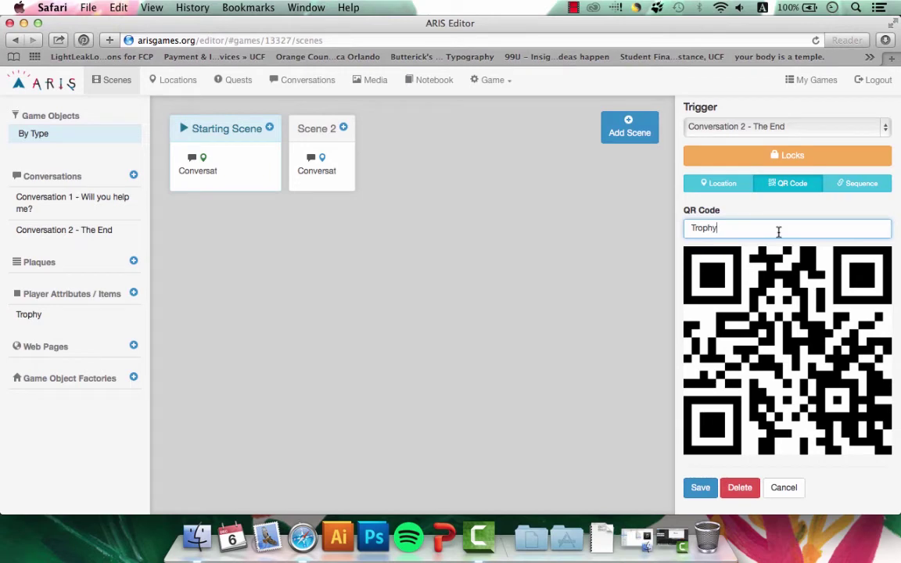
{"action": "left_click", "coordinate": [702, 491]}
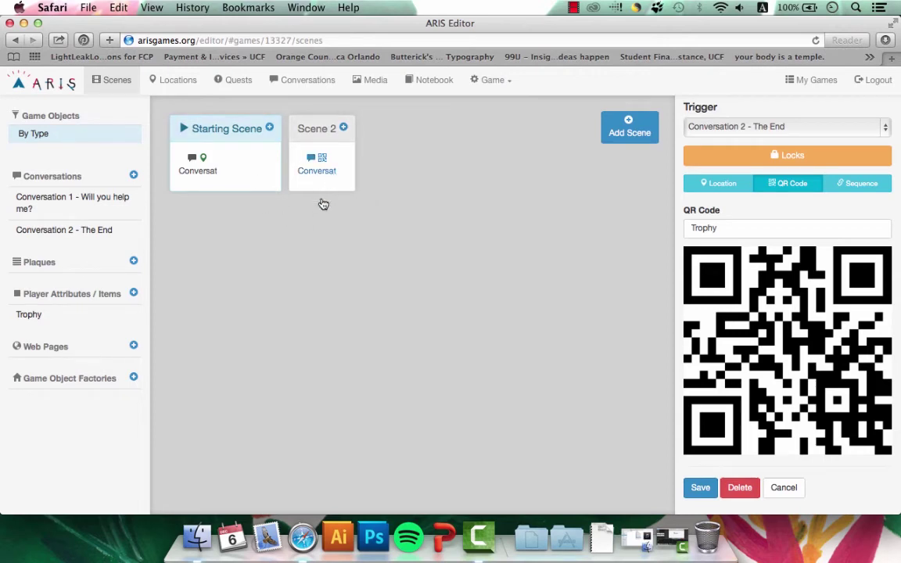
Add a scene-switch trigger to Scene 2 in the Starting Scene and open its trigger settings.
{"action": "left_click", "coordinate": [269, 128]}
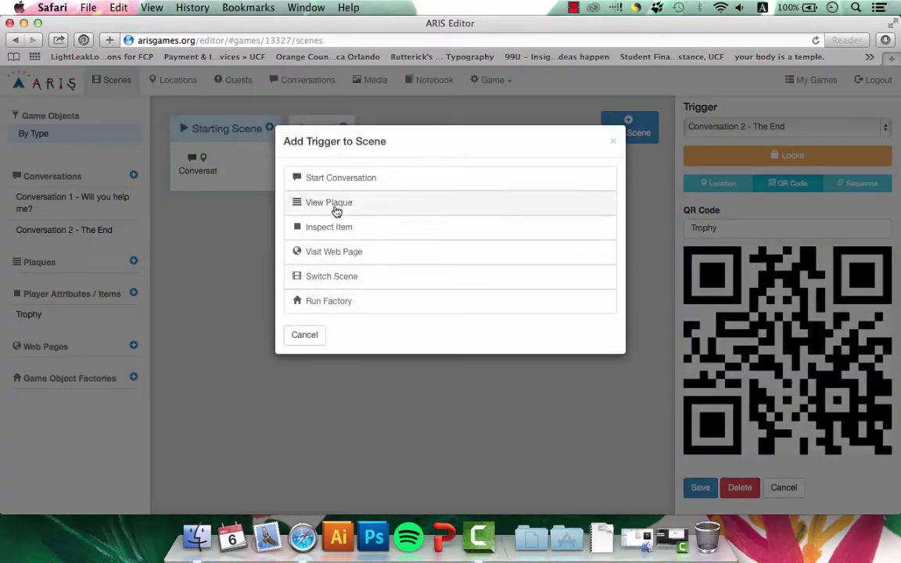
{"action": "left_click", "coordinate": [336, 279]}
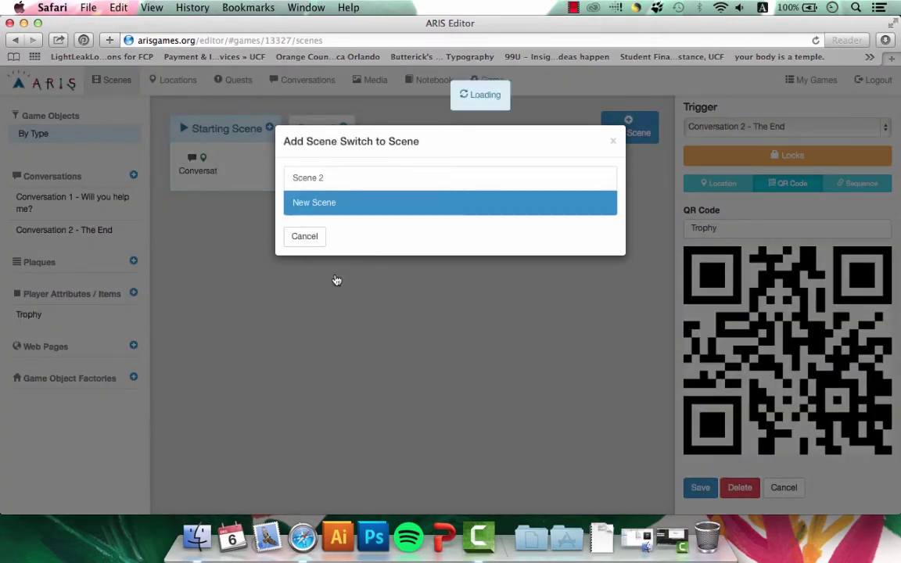
{"action": "left_click", "coordinate": [332, 180]}
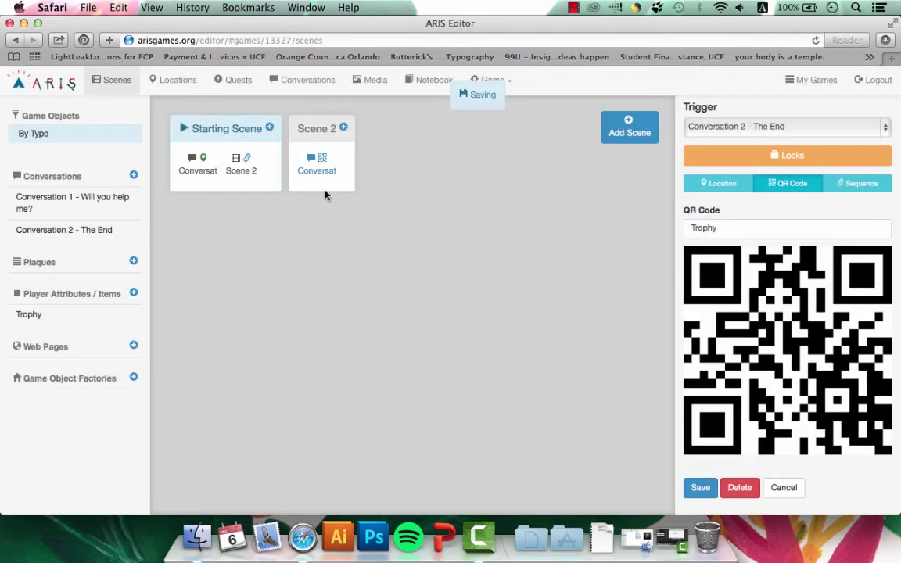
{"action": "left_click", "coordinate": [240, 173]}
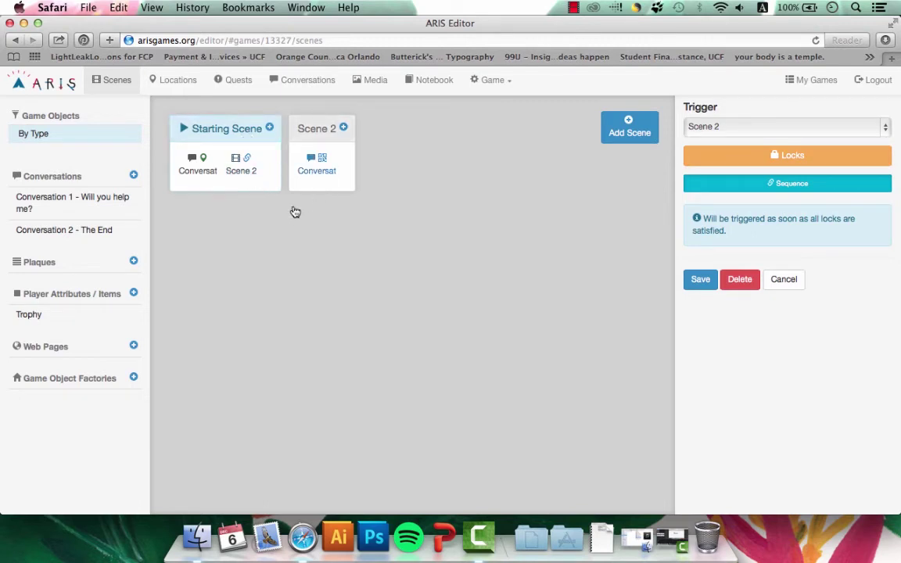
Lock the Scene 2 switch with 'Player has already Exited Conversation 1 - Will you help me?' and save.
{"action": "left_click", "coordinate": [729, 165]}
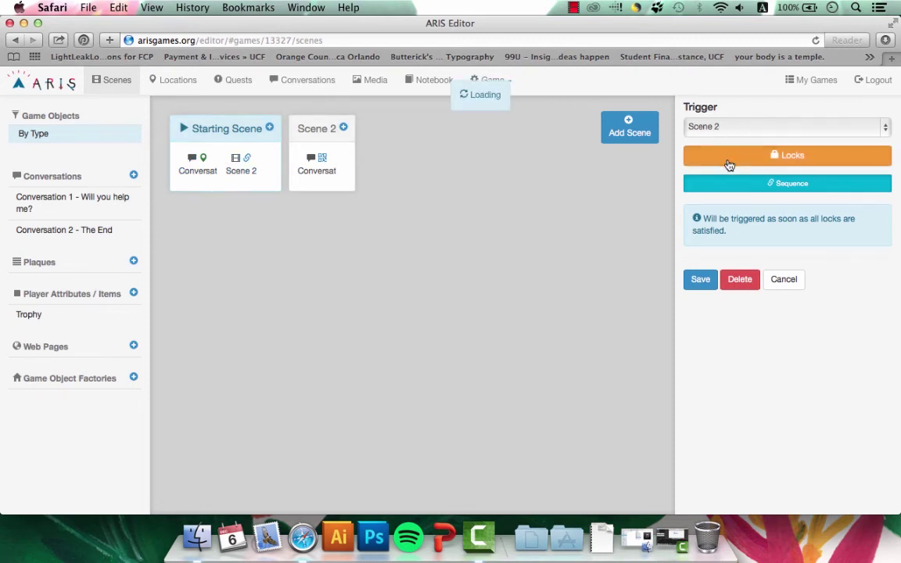
{"action": "left_click", "coordinate": [500, 176]}
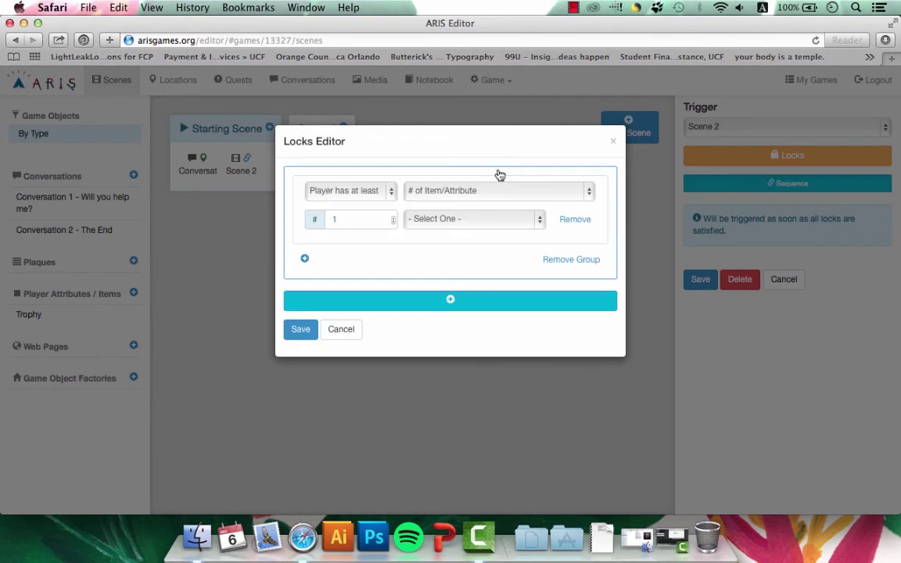
{"action": "left_click", "coordinate": [385, 198]}
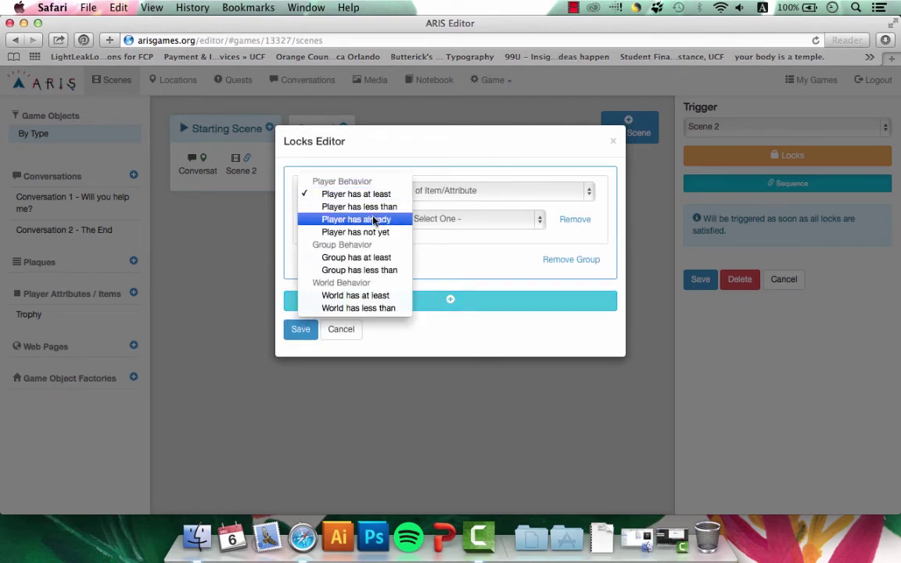
{"action": "left_click", "coordinate": [374, 220]}
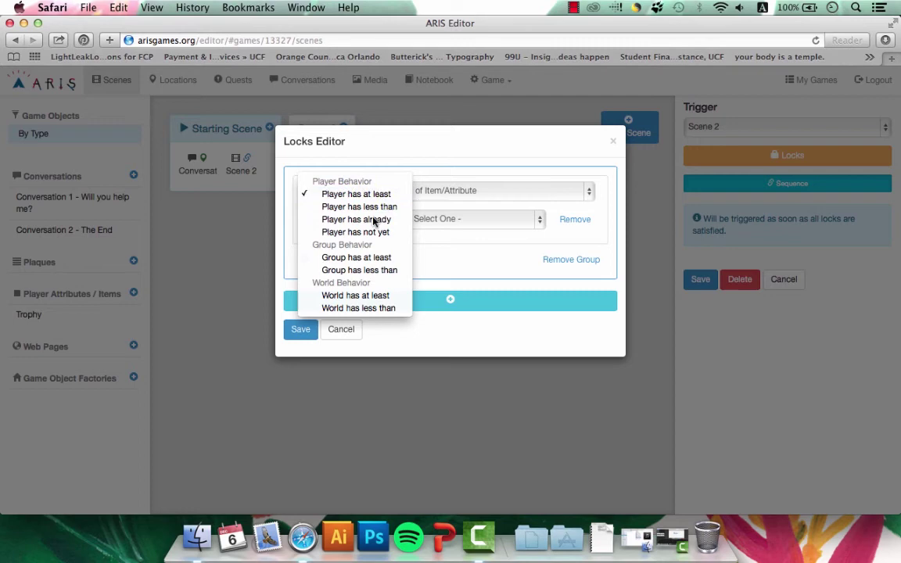
{"action": "left_click", "coordinate": [436, 194]}
{"action": "left_click", "coordinate": [445, 195]}
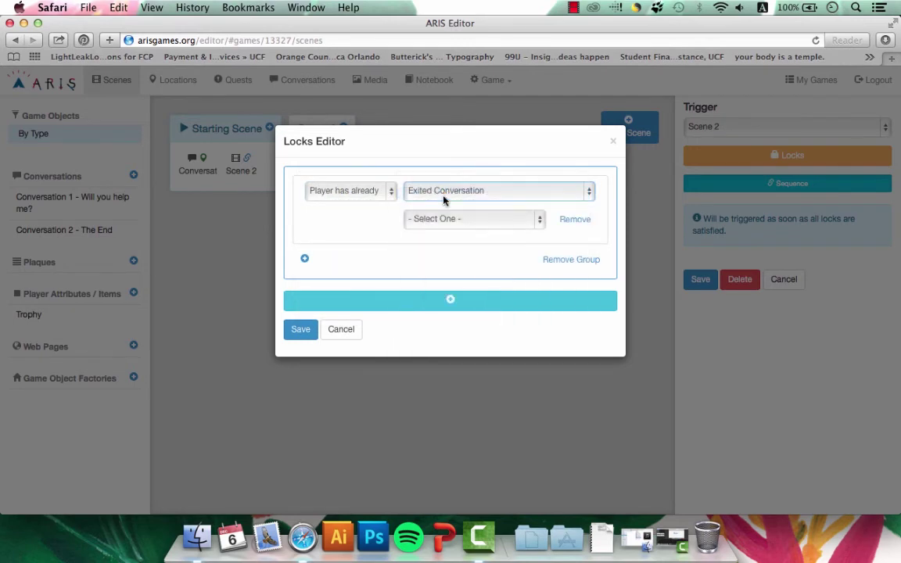
{"action": "left_click", "coordinate": [438, 220]}
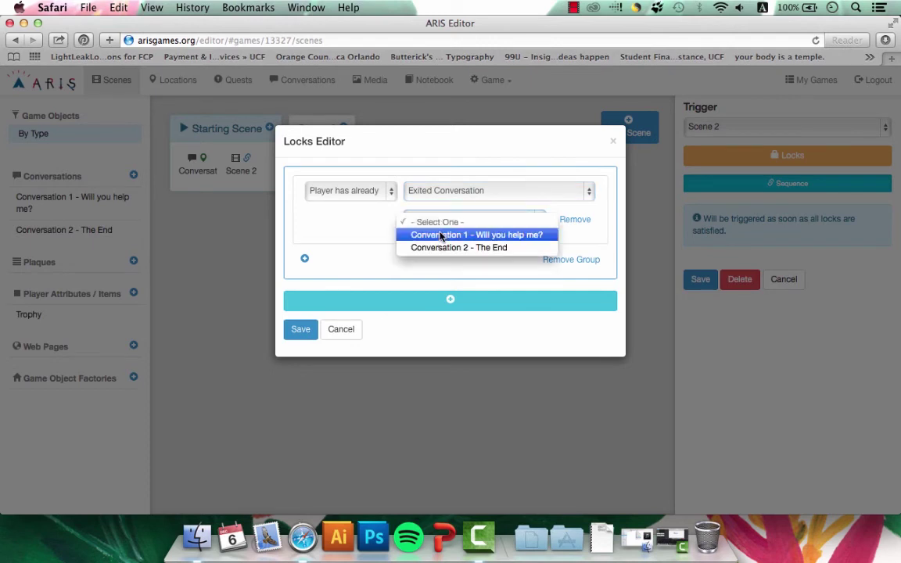
{"action": "left_click", "coordinate": [440, 237]}
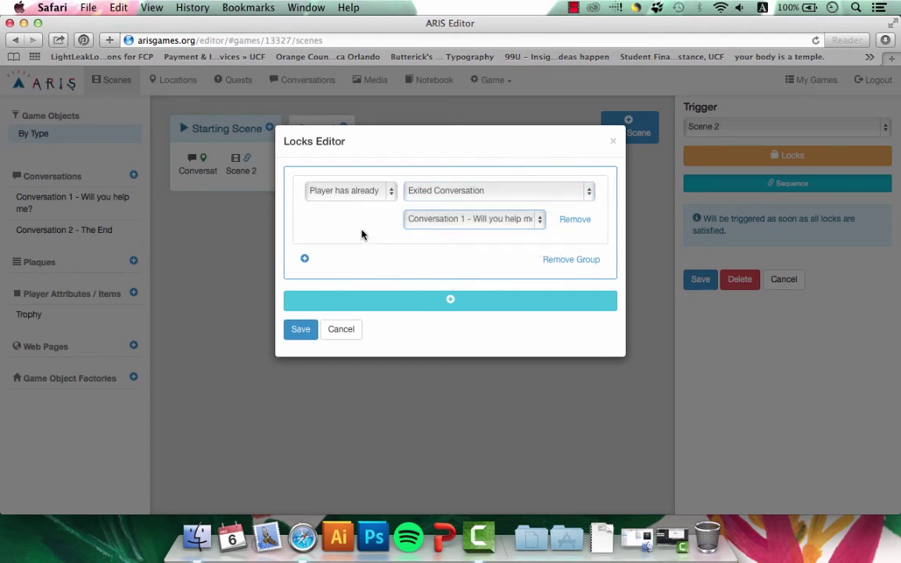
{"action": "left_click", "coordinate": [301, 330]}
{"action": "left_click", "coordinate": [702, 279]}
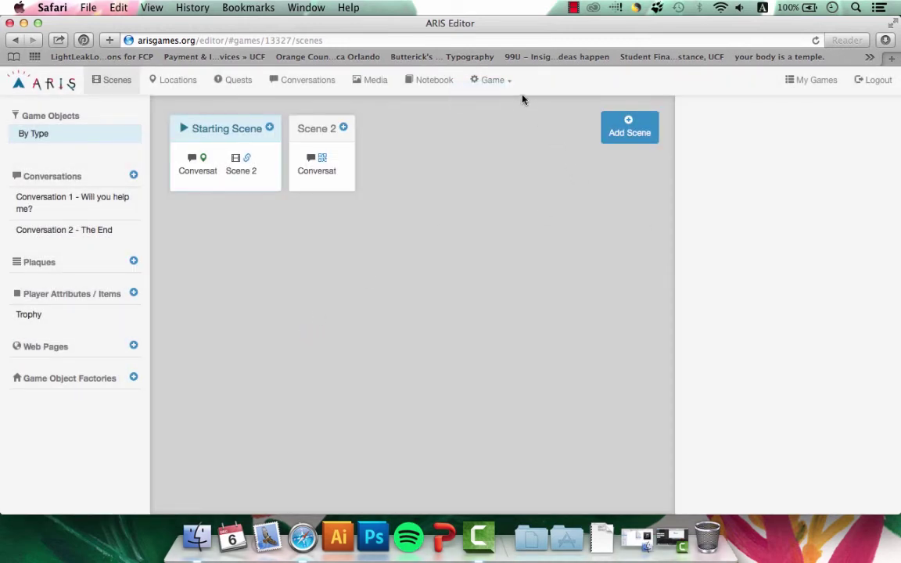
In the game settings, choose Ghost as both the game icon and the media image.
{"action": "left_click", "coordinate": [501, 106]}
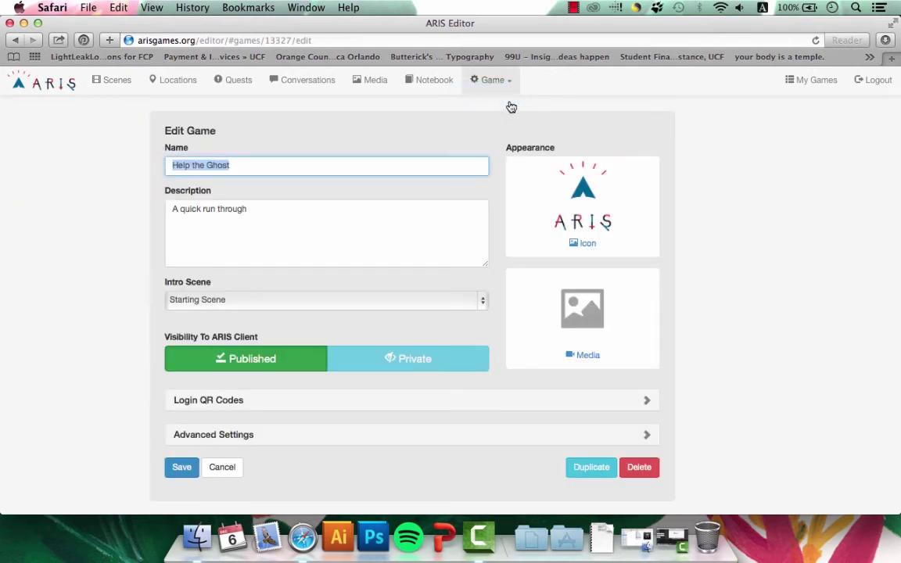
{"action": "left_click", "coordinate": [638, 210]}
{"action": "left_click", "coordinate": [577, 191]}
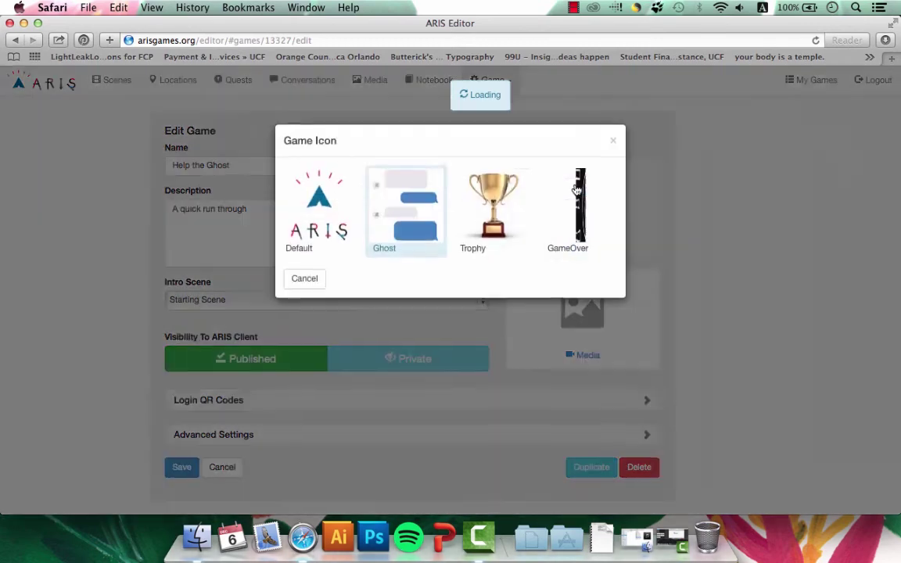
{"action": "left_click", "coordinate": [392, 225]}
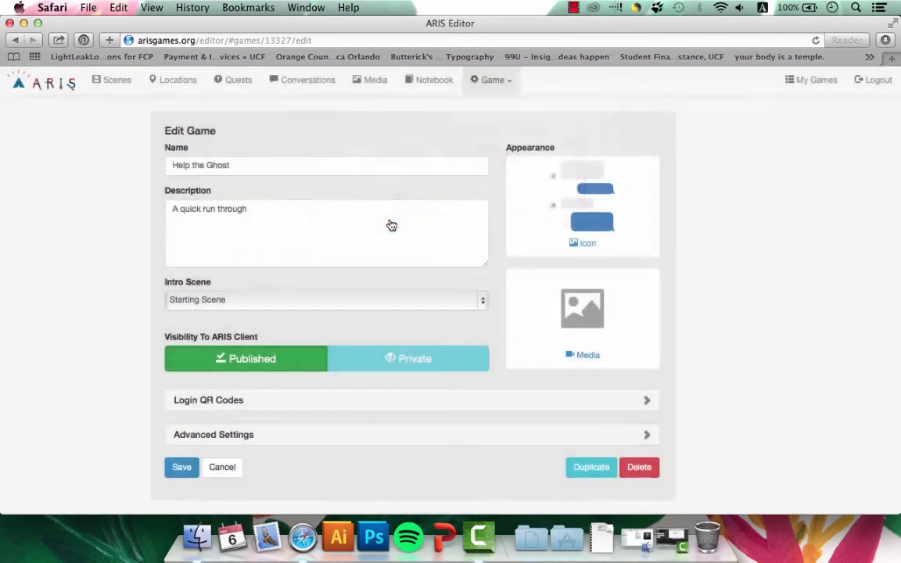
{"action": "left_click", "coordinate": [610, 312]}
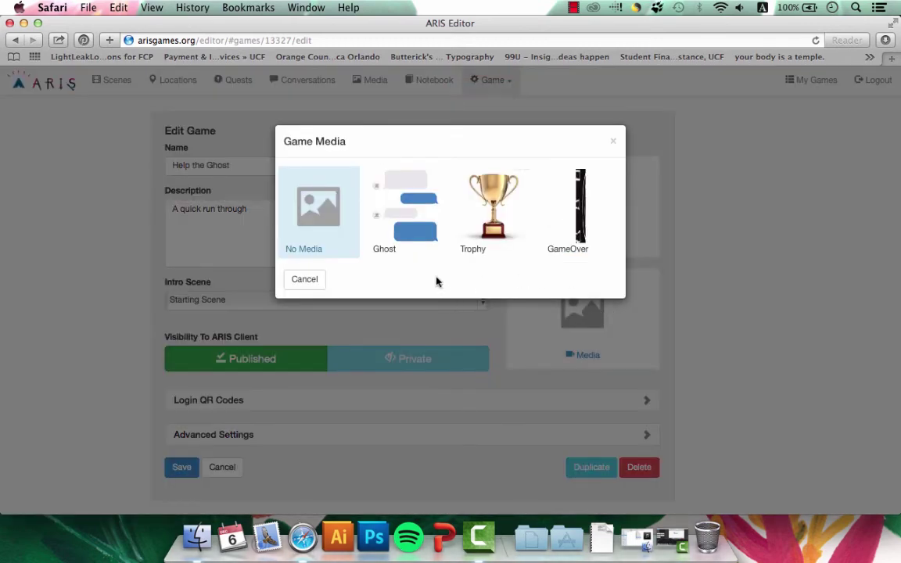
{"action": "left_click", "coordinate": [407, 232]}
Keep Starting Scene as the intro scene and finish reviewing the game settings.
{"action": "left_click", "coordinate": [458, 301]}
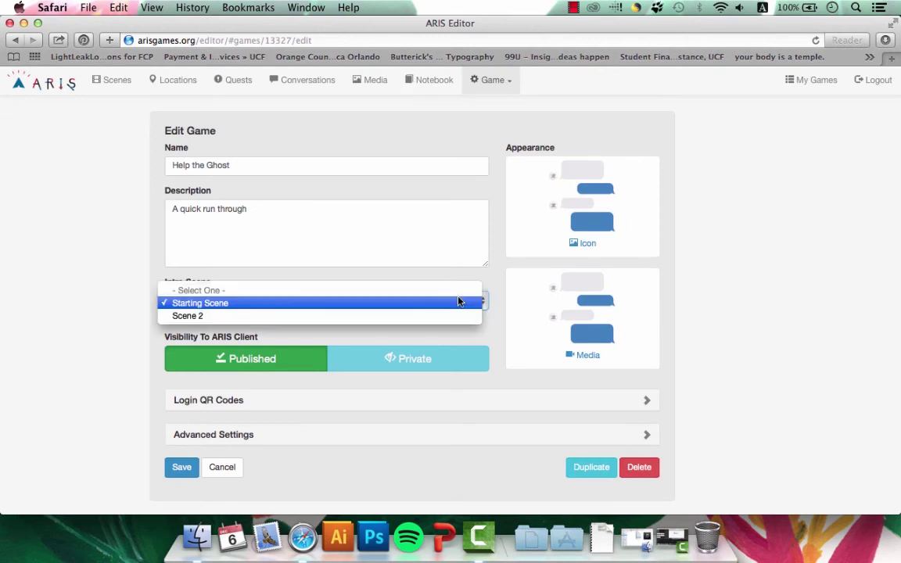
{"action": "left_click", "coordinate": [491, 281]}
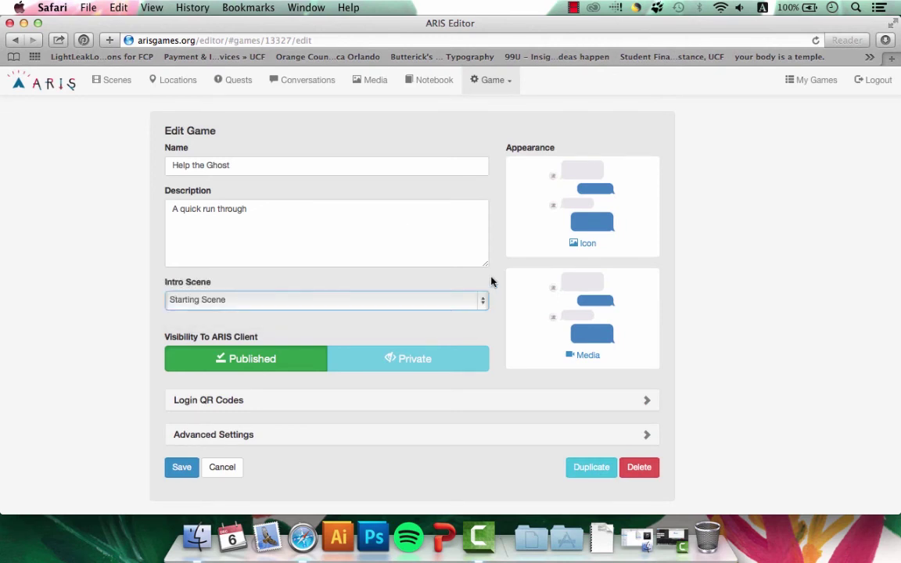
{"action": "mouse_move", "coordinate": [258, 363]}
{"action": "mouse_move", "coordinate": [302, 376]}
{"action": "left_click", "coordinate": [734, 169]}
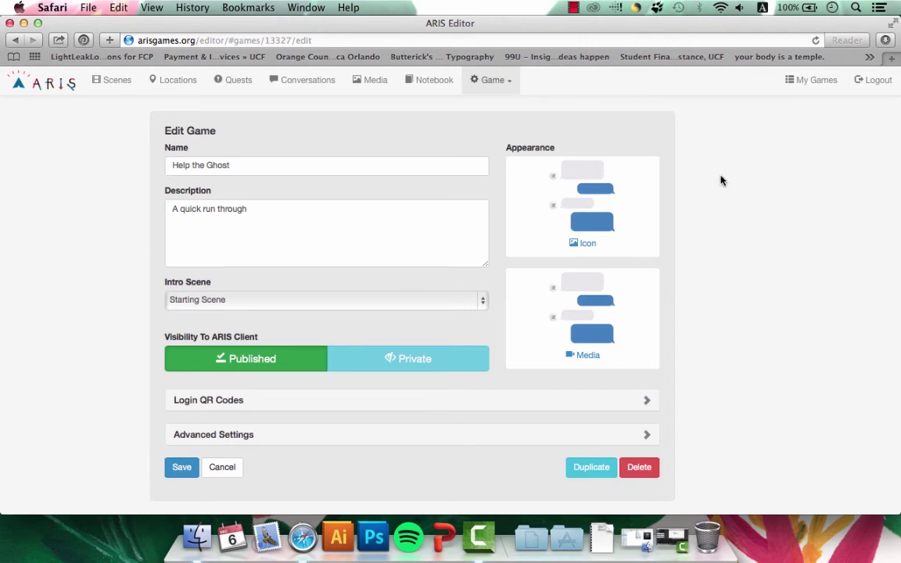
Delete the Quests, Decoder and Notebook tabs from the game's tab list.
{"action": "left_click", "coordinate": [508, 84]}
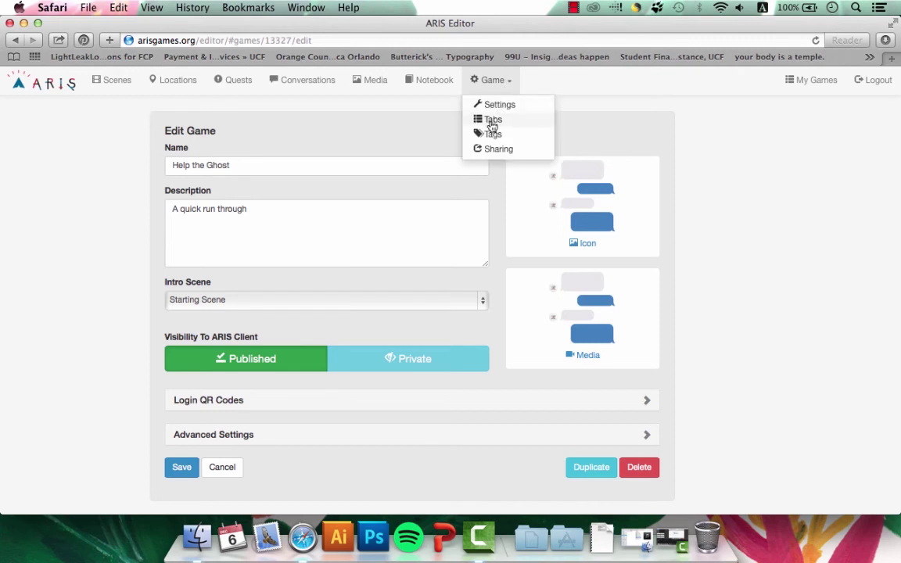
{"action": "left_click", "coordinate": [493, 122]}
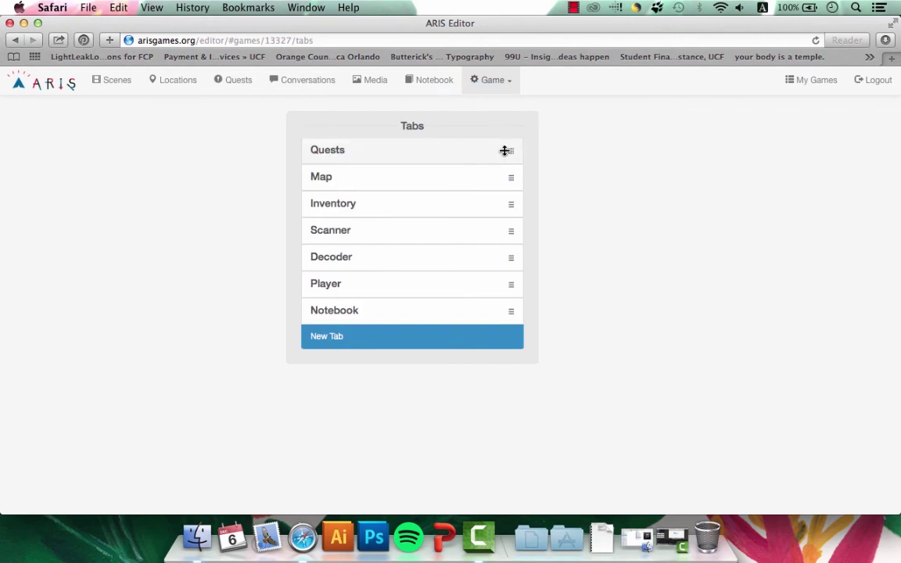
{"action": "left_click", "coordinate": [505, 151]}
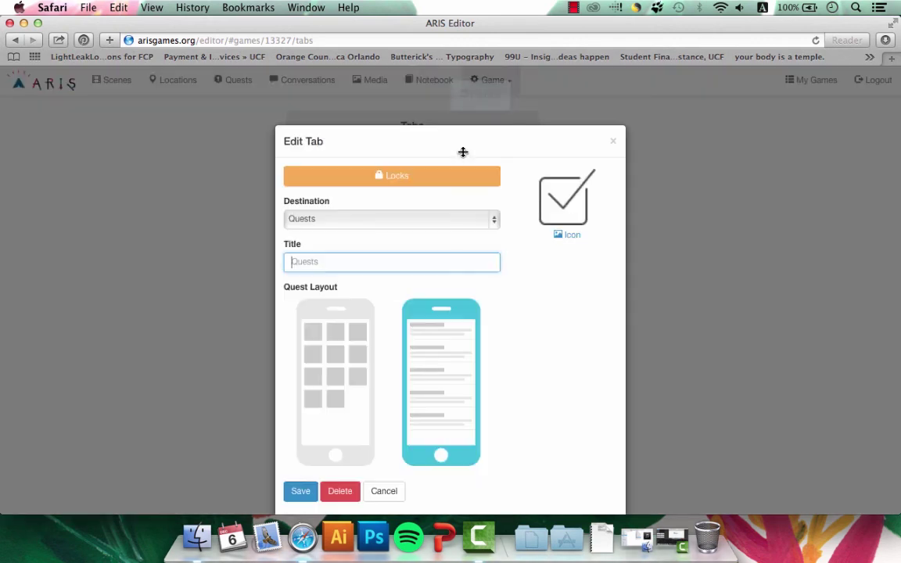
{"action": "left_click", "coordinate": [339, 494]}
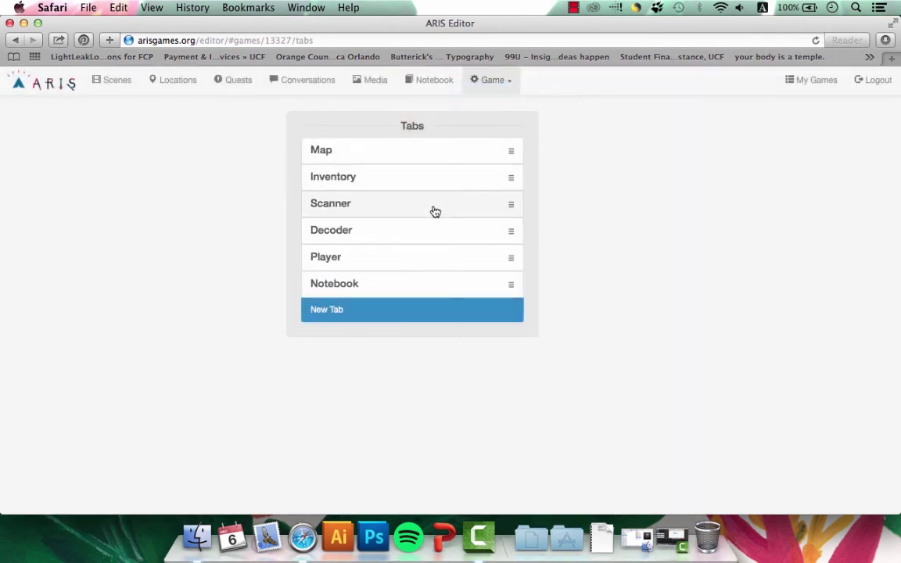
{"action": "left_click", "coordinate": [428, 236]}
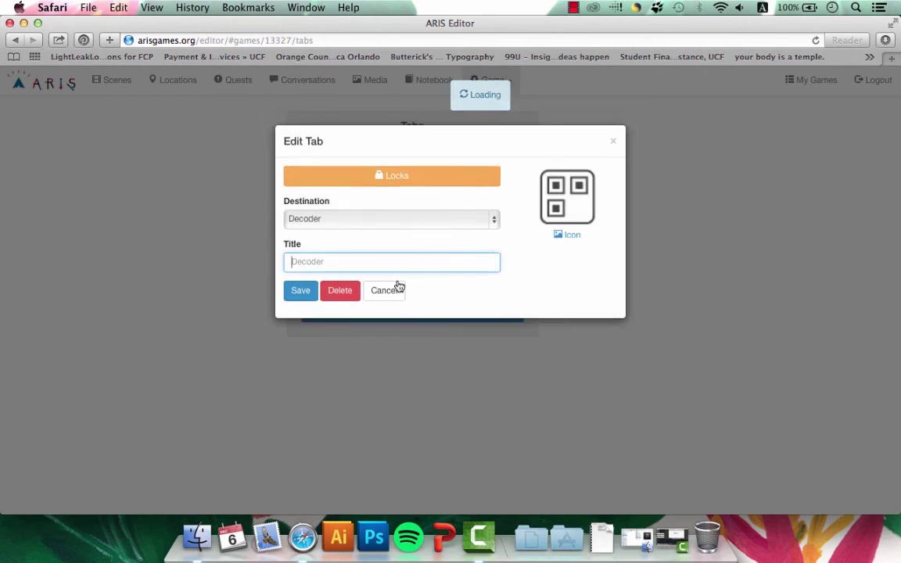
{"action": "left_click", "coordinate": [344, 295]}
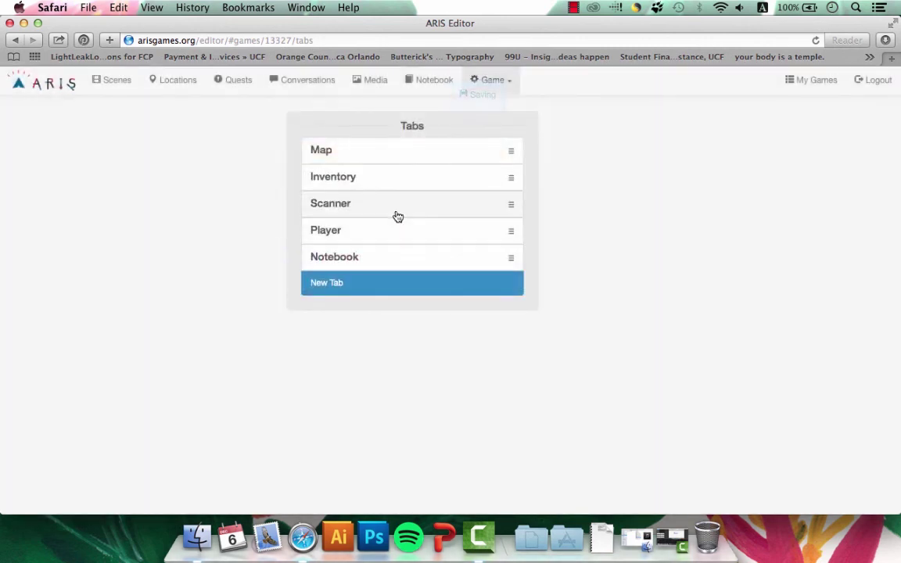
{"action": "left_click", "coordinate": [403, 258]}
{"action": "left_click", "coordinate": [338, 292]}
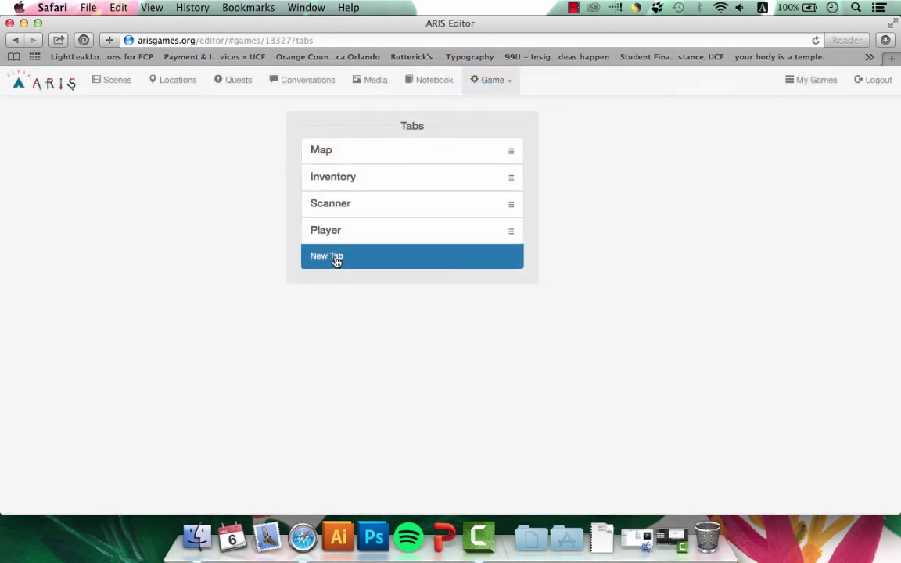
Start a new tab, view its destination list, then cancel without adding it.
{"action": "left_click", "coordinate": [336, 261]}
{"action": "left_click", "coordinate": [351, 221]}
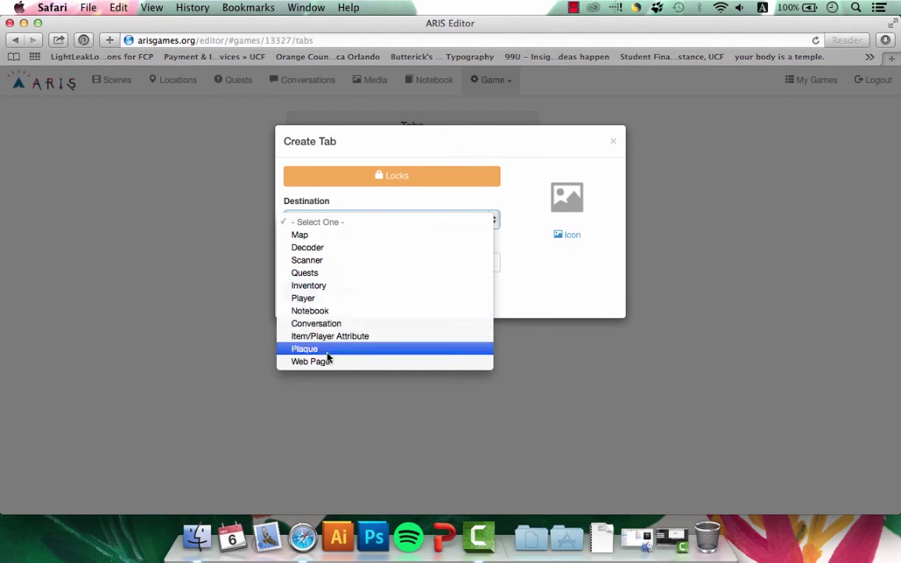
{"action": "key", "text": "Escape"}
{"action": "key", "text": "Escape"}
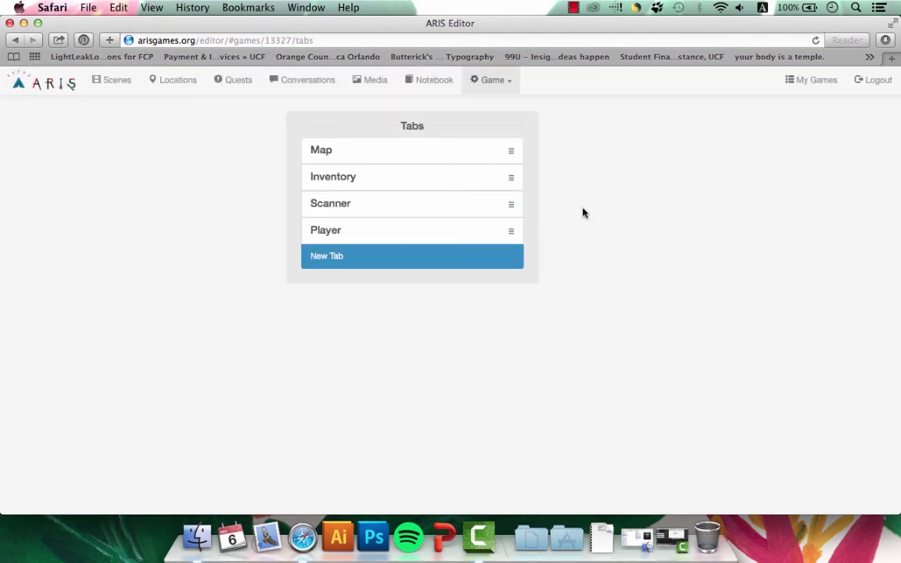